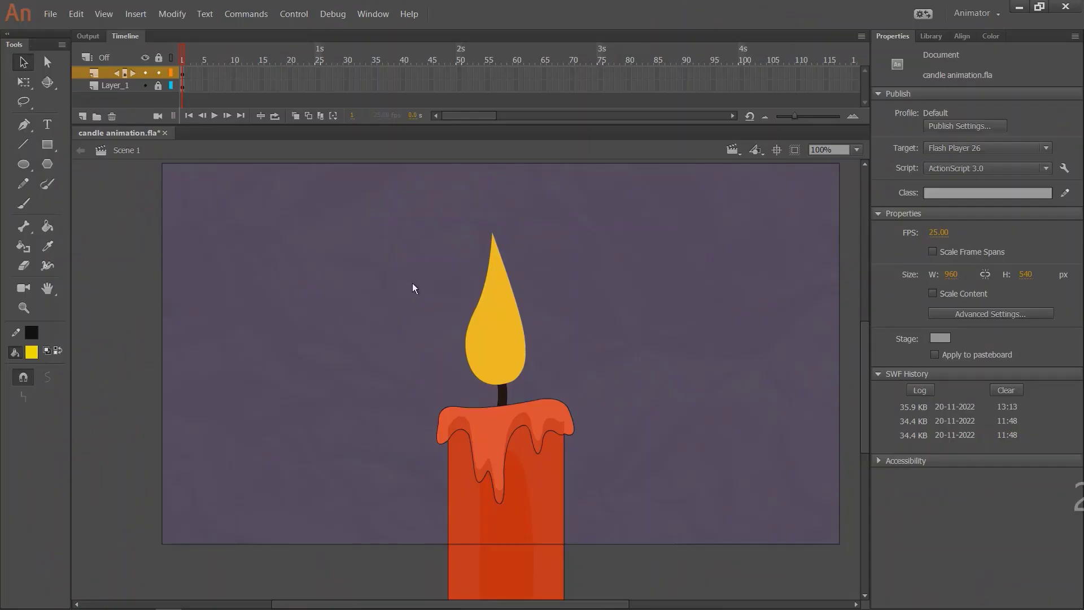
drag(402, 318, 348, 345)
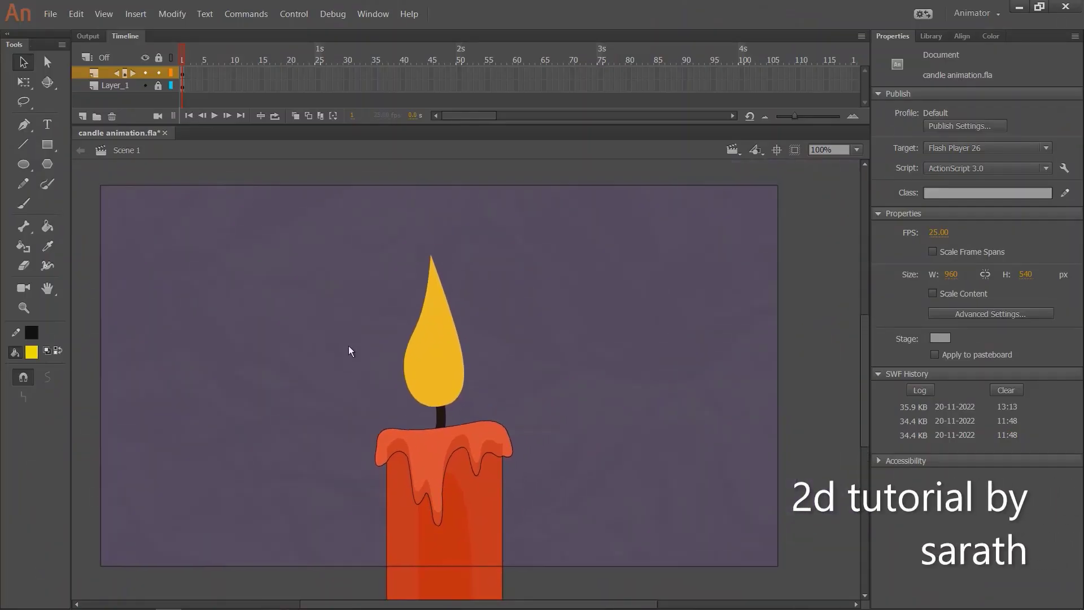
scroll(349, 350, left, 2)
scroll(385, 335, down, 1)
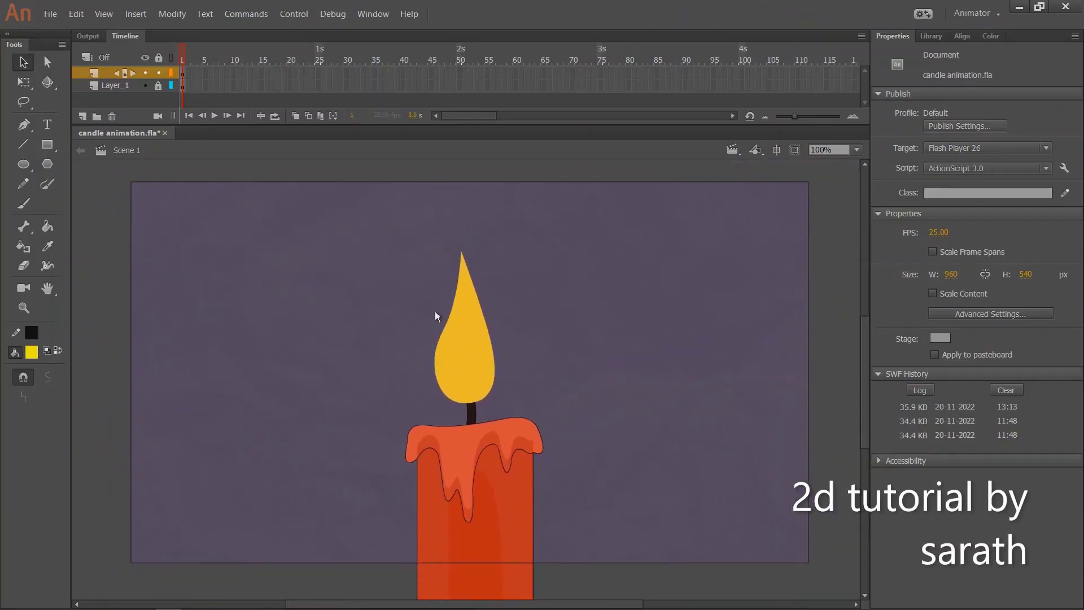
scroll(436, 317, down, 1)
drag(460, 336, 367, 290)
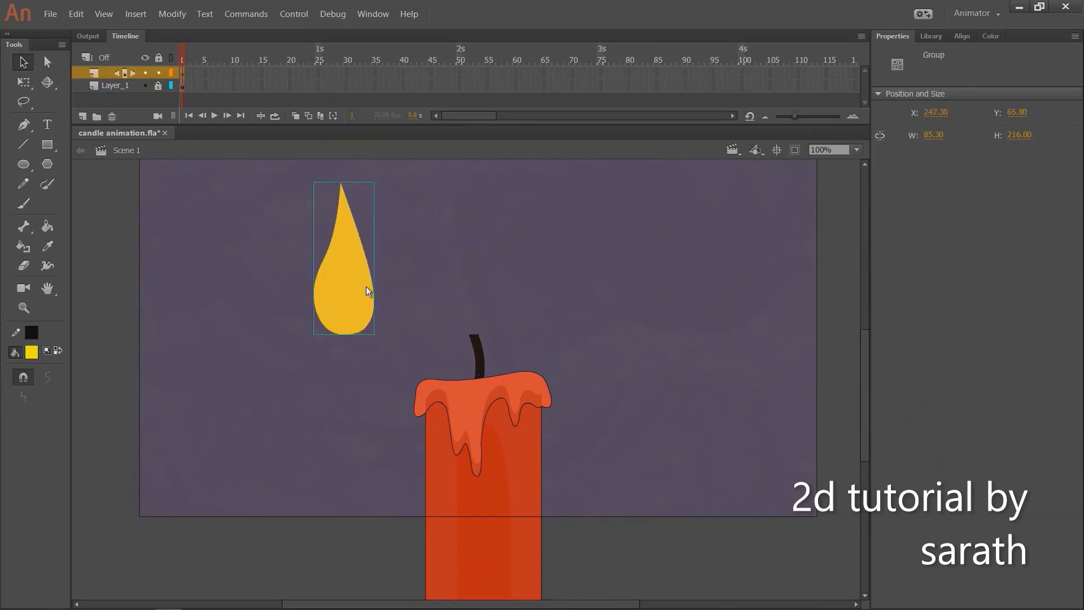
drag(501, 452, 601, 407)
key(ctrl+z)
key(ctrl+z)
key(ctrl+z)
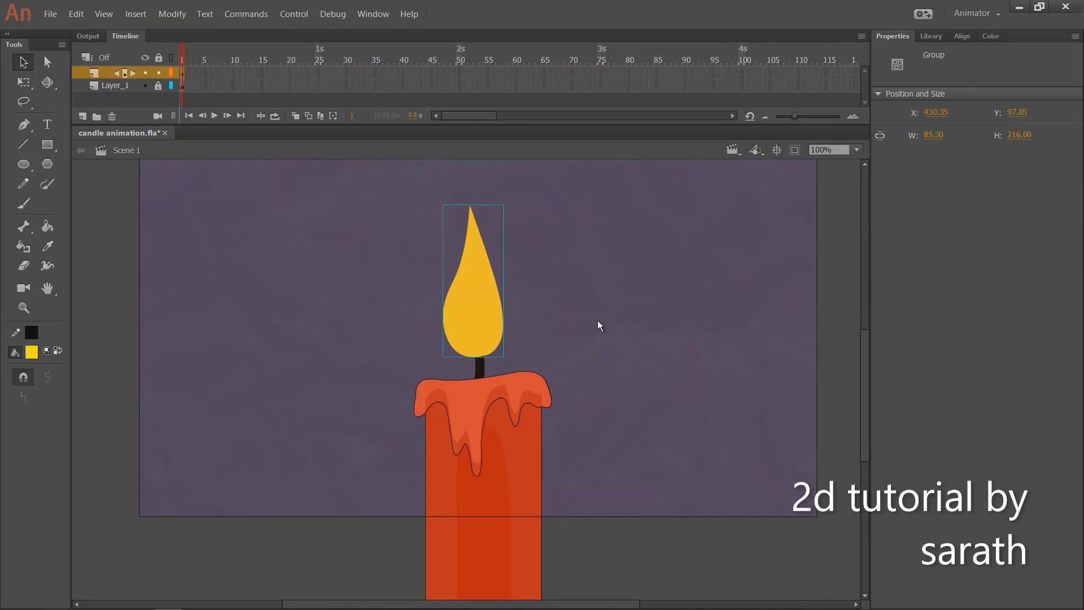
Step: Select the flame and the candle together and convert them into one graphic symbol
drag(345, 305, 649, 536)
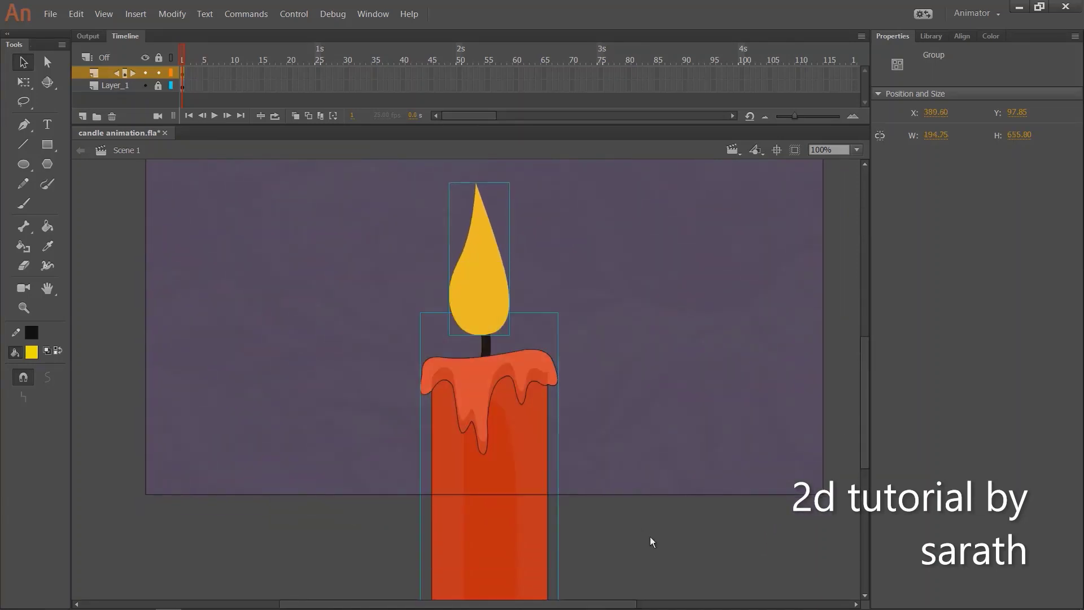
key(F8)
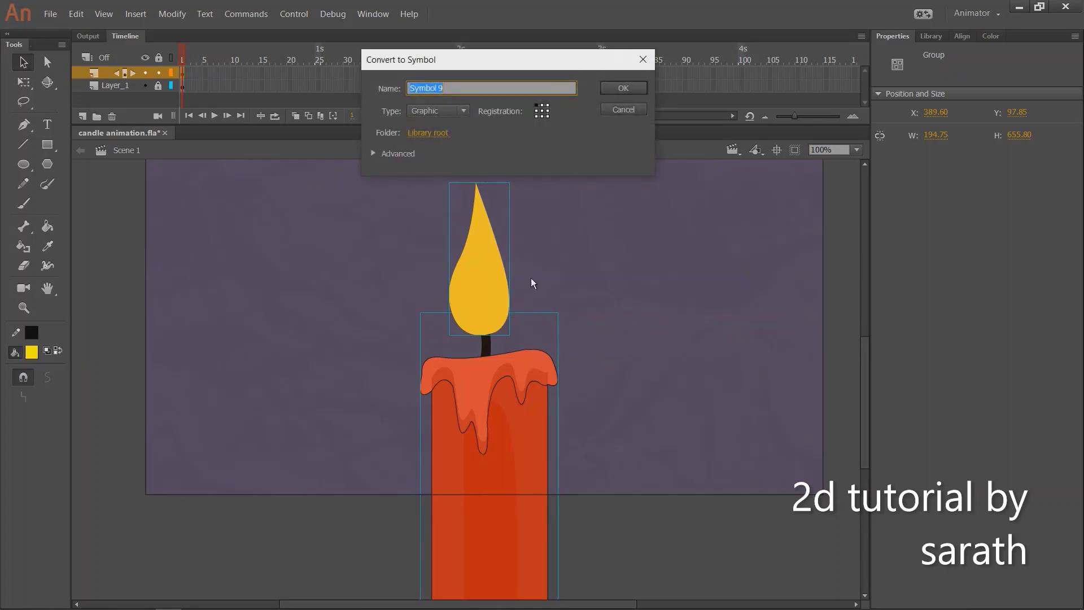
click(623, 88)
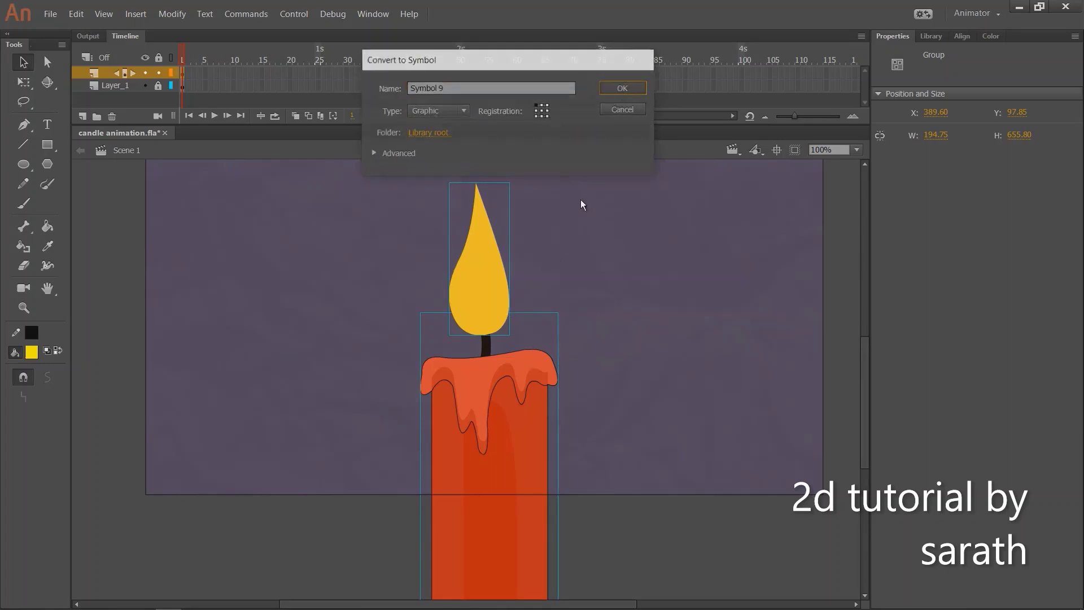
Step: Enter the candle symbol and convert the flame on its own into a nested graphic symbol
double_click(481, 325)
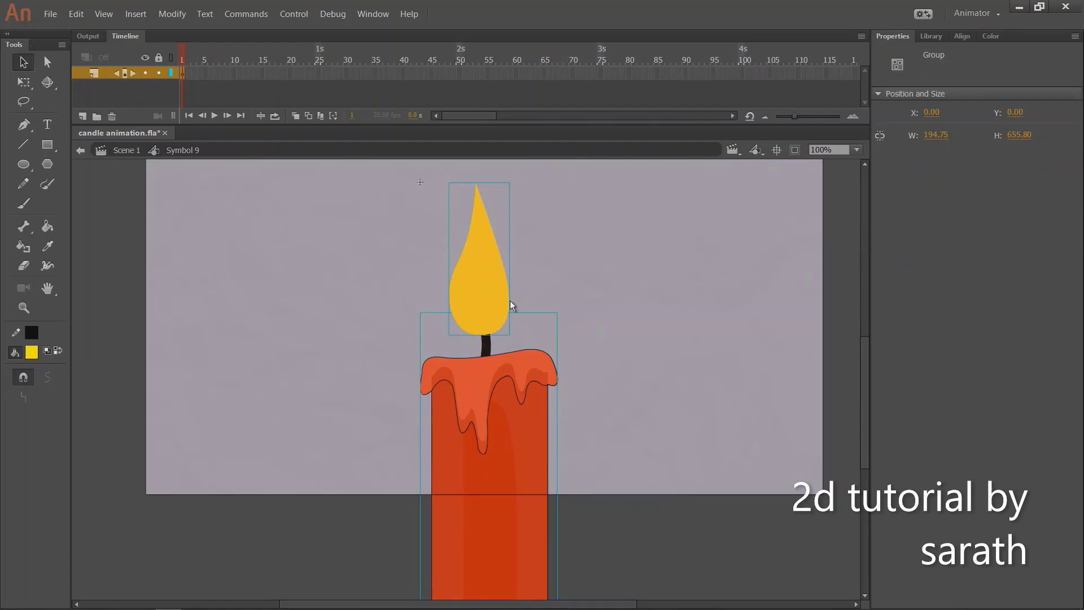
click(542, 267)
click(489, 291)
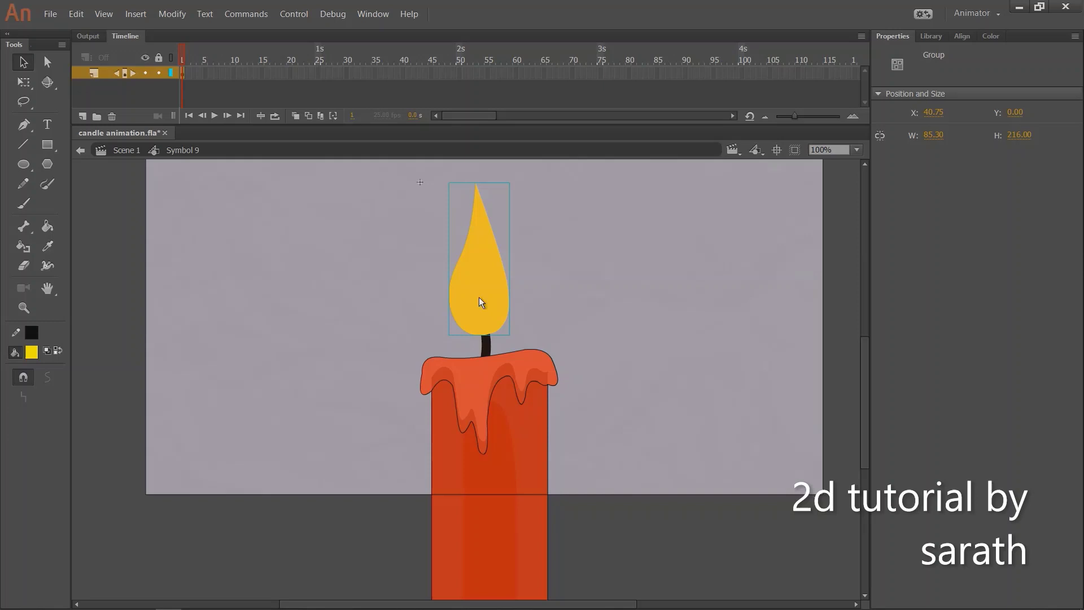
key(F8)
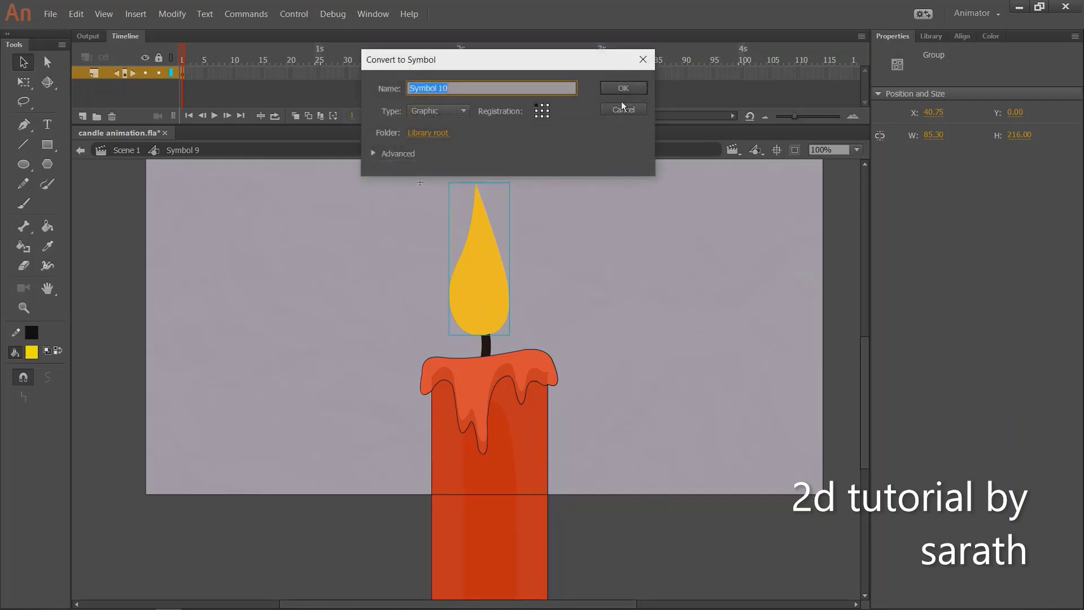
key(Return)
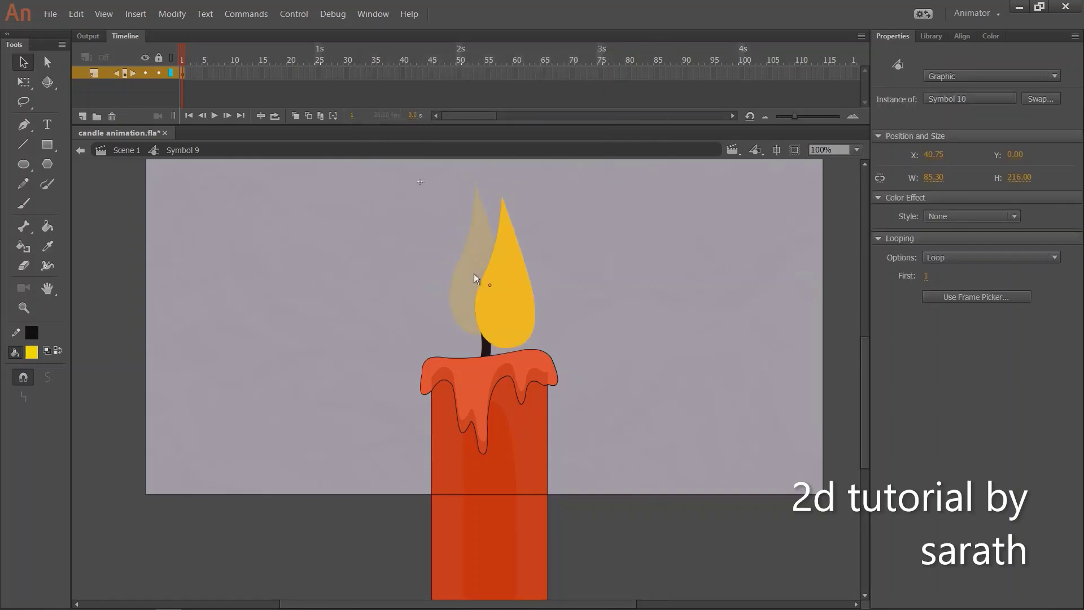
drag(473, 274, 509, 299)
key(ctrl+z)
click(505, 316)
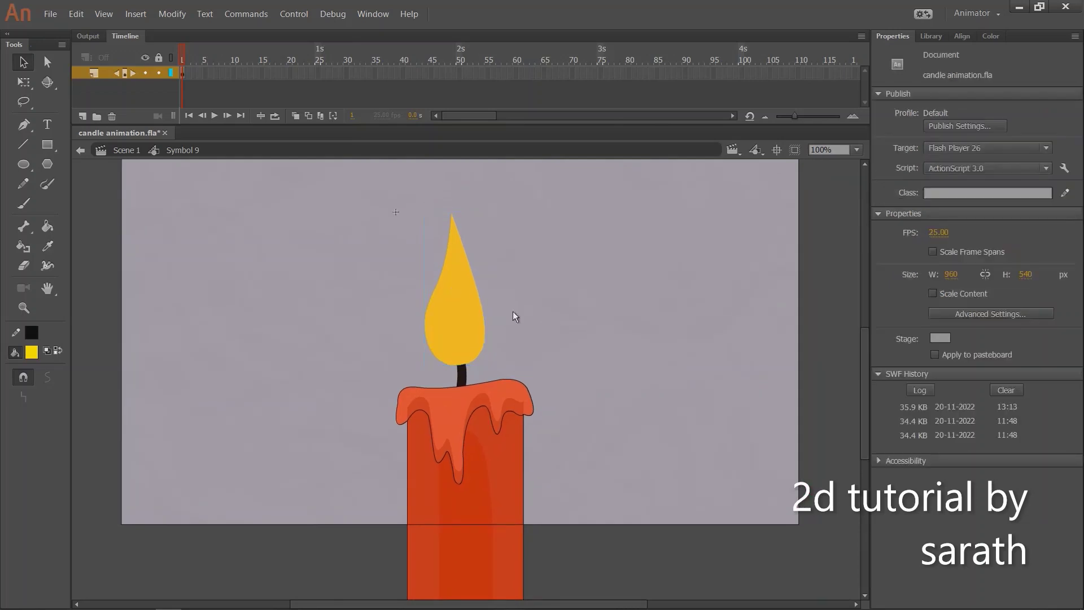
Step: Open the flame symbol for editing and break its group apart into a raw shape
click(427, 319)
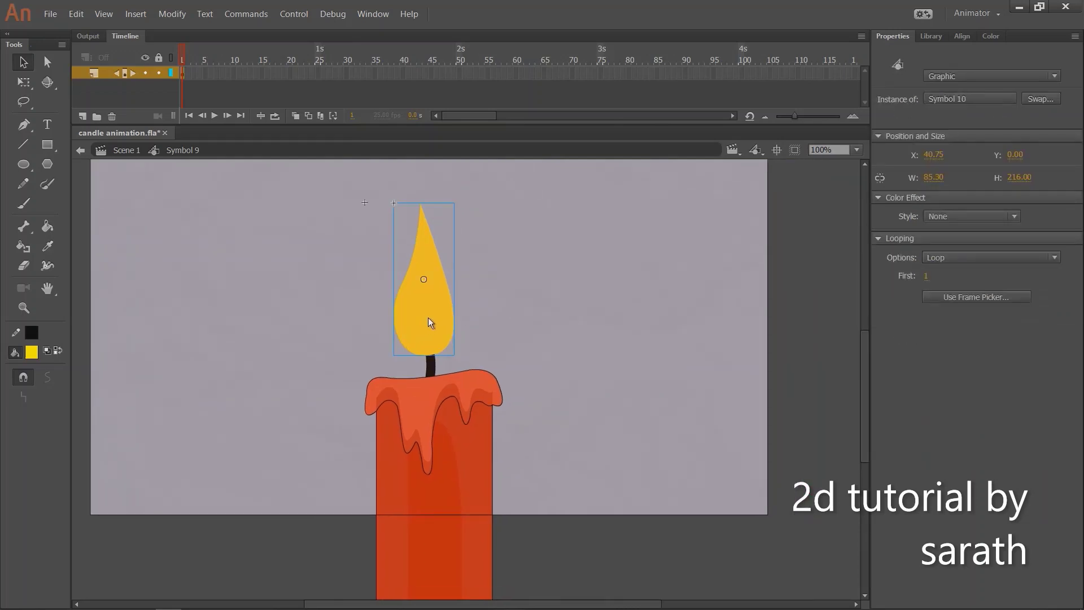
double_click(434, 323)
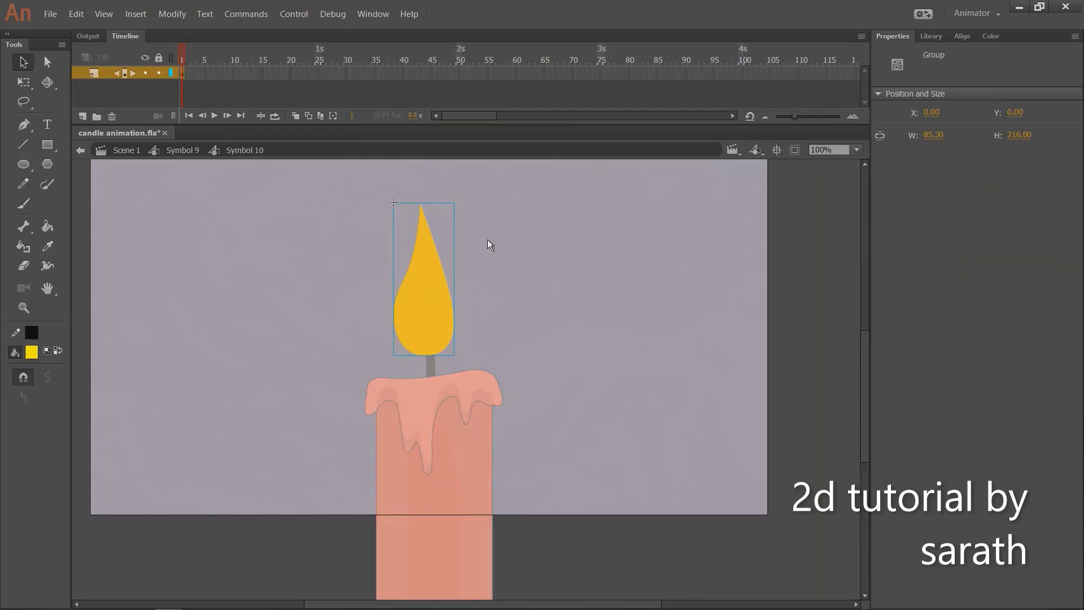
key(ctrl+b)
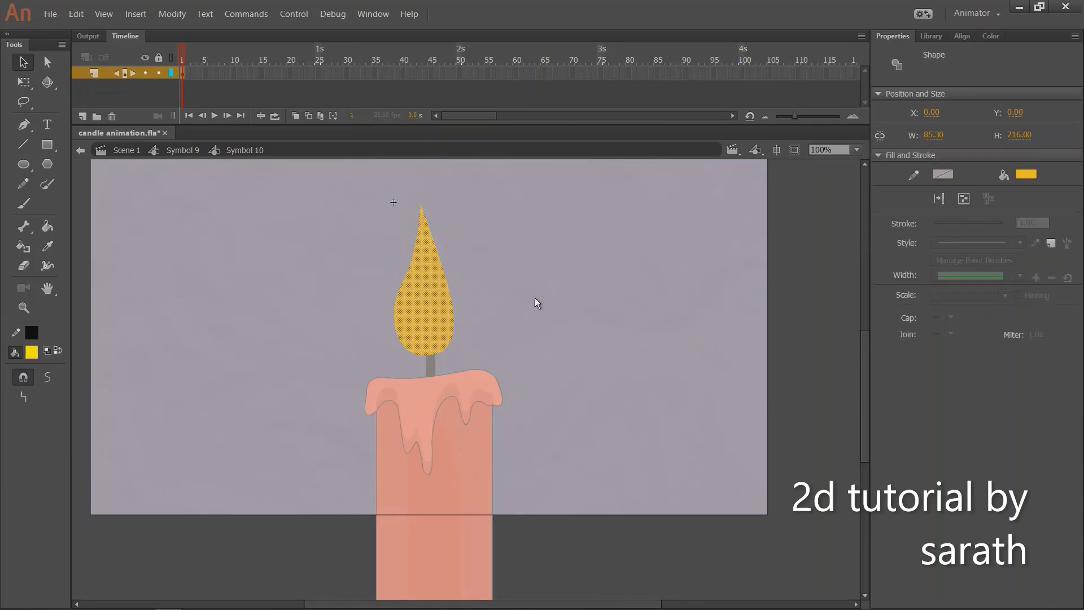
drag(481, 288, 552, 342)
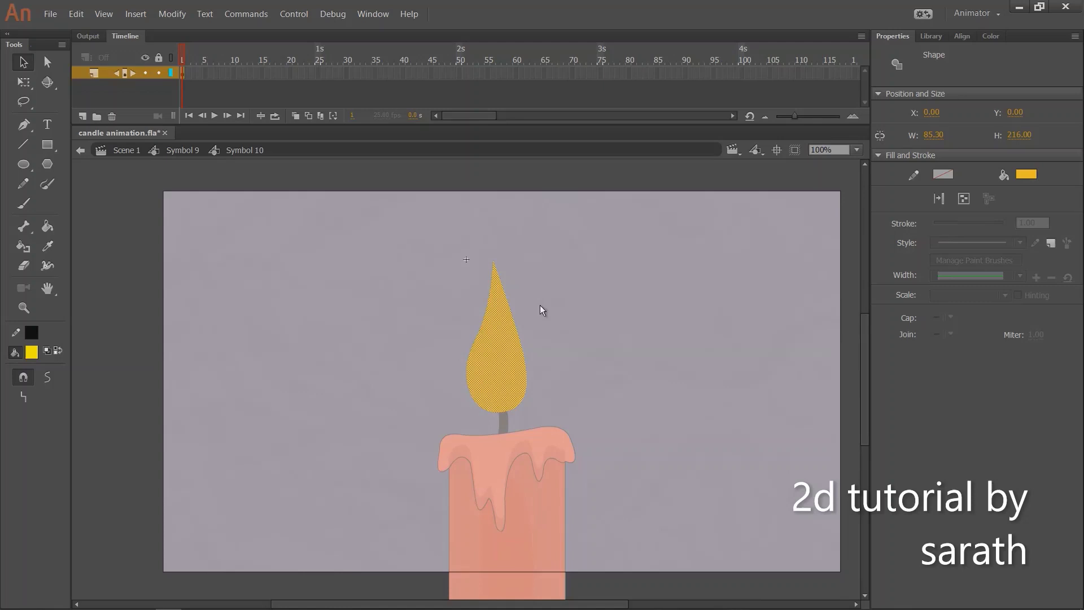
Step: Insert a keyframe at frame 15 of the flame symbol's layer
click(261, 74)
key(F6)
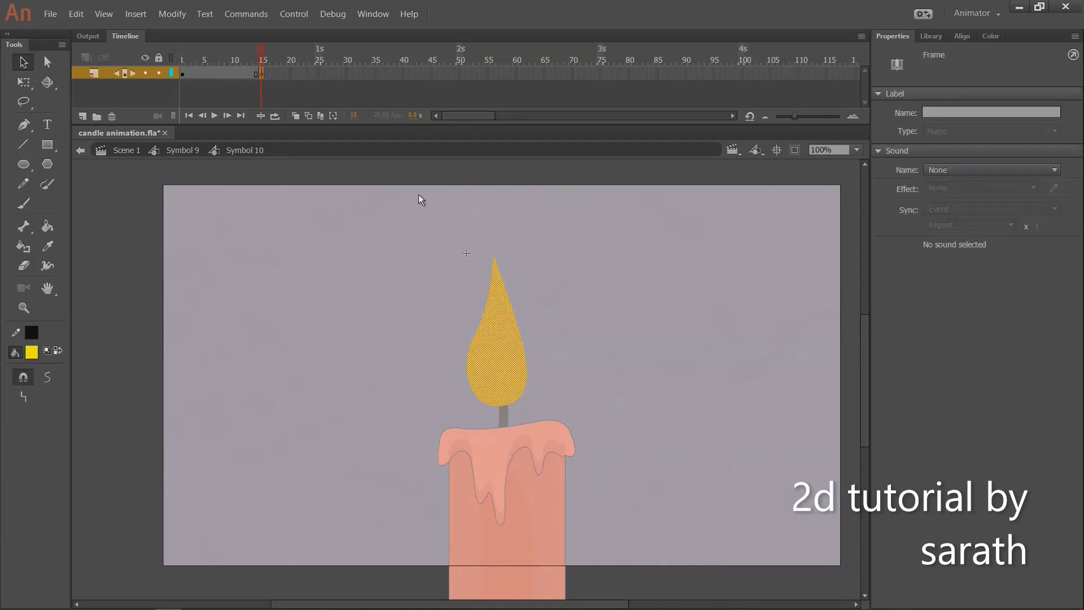
key(ctrl+=)
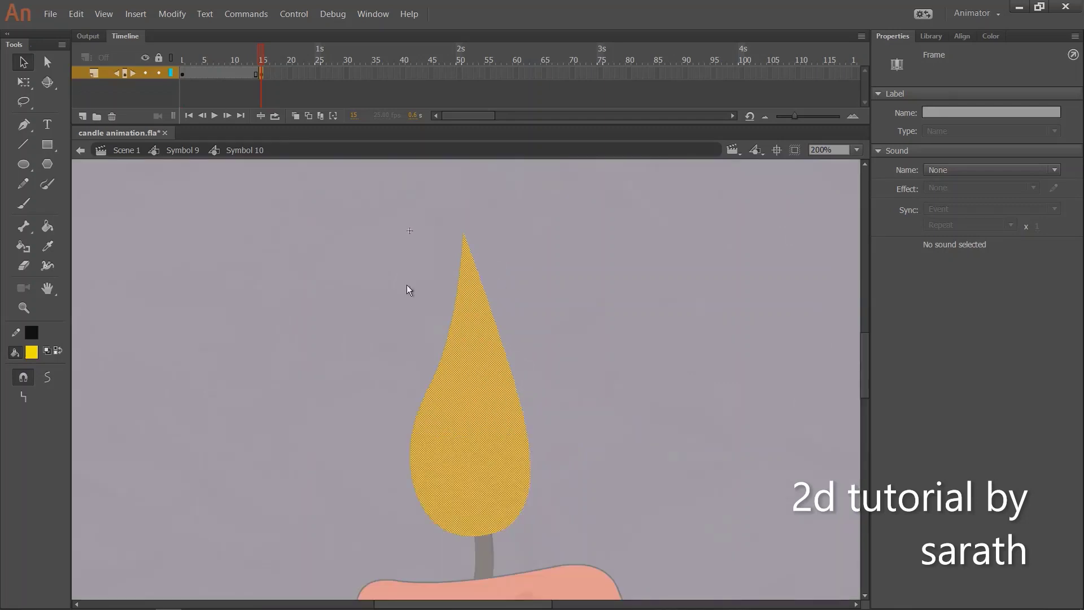
drag(446, 298, 476, 260)
Step: Add a keyframe at frame 8 and flip the flame shape horizontally there
click(250, 59)
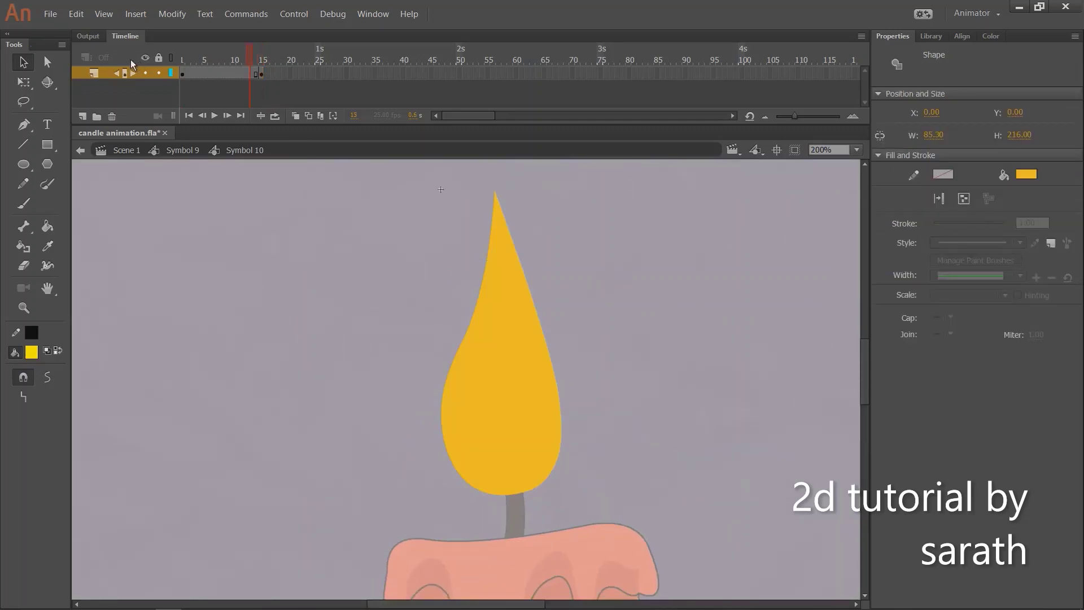
click(219, 74)
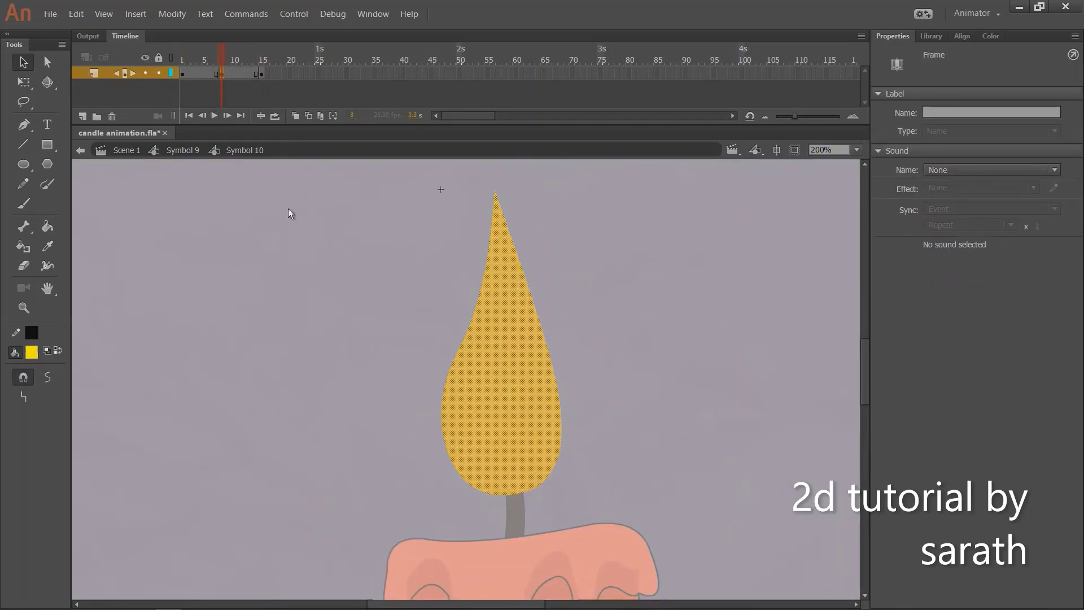
click(170, 18)
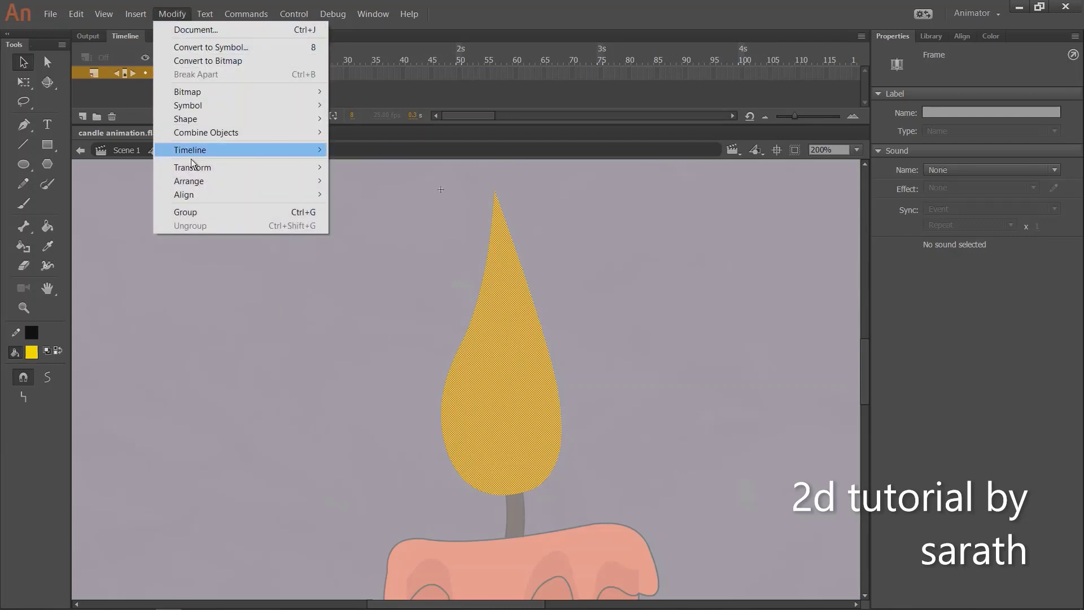
mouse_move(192, 167)
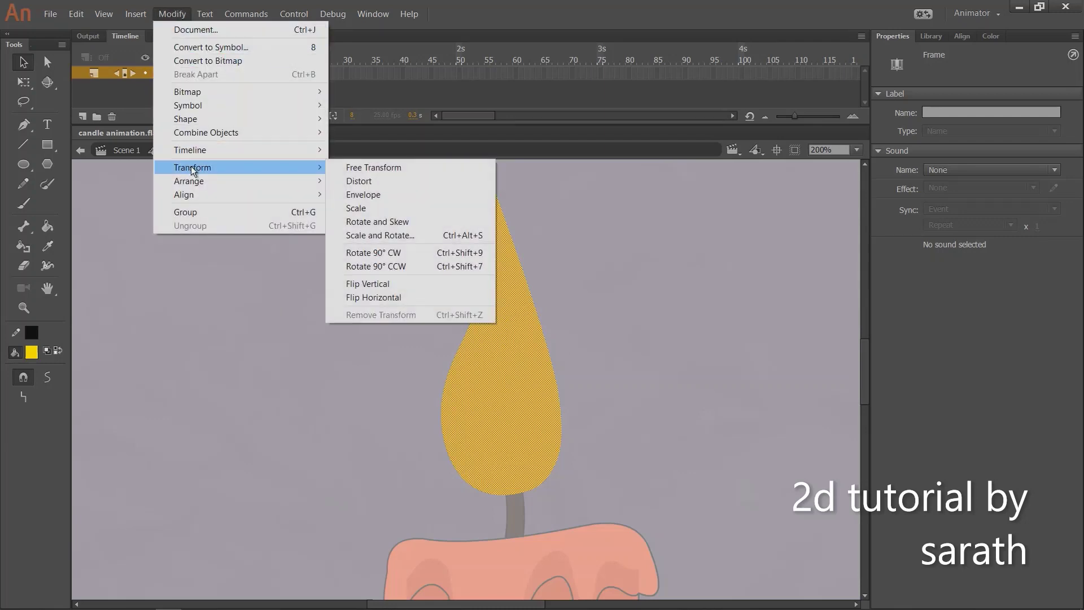
click(384, 298)
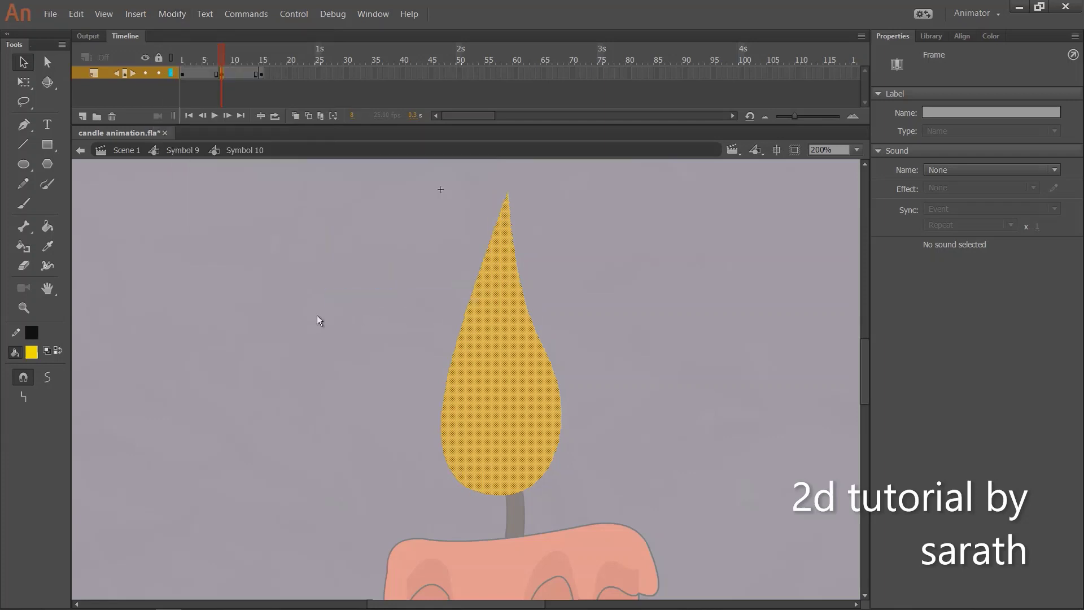
key(Return)
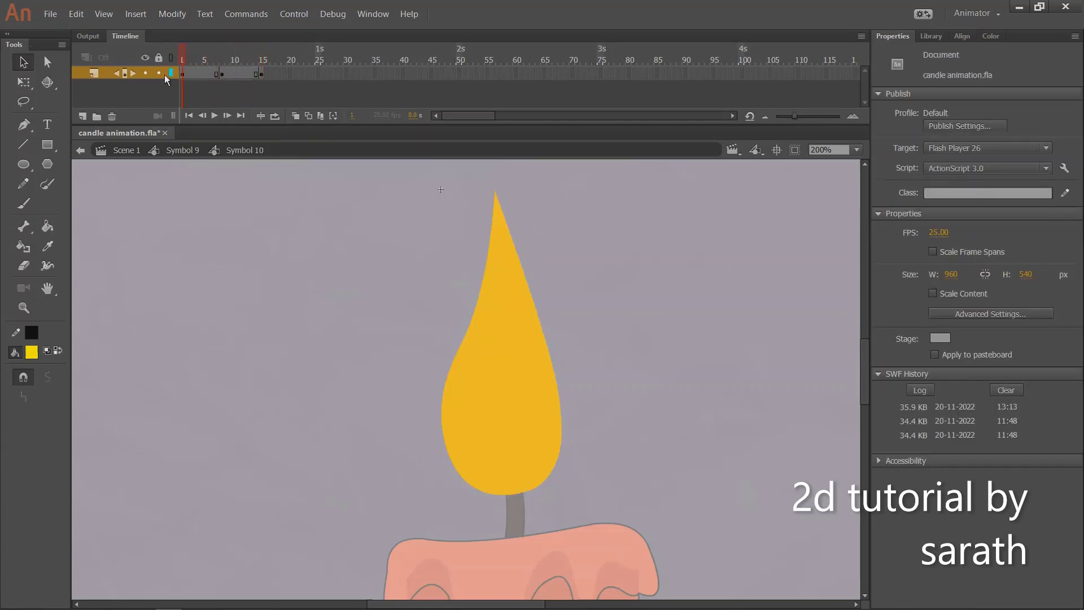
Step: Add a keyframe at frame 4 and squash the flame from its tip to about 185 px high with Free Transform
click(200, 75)
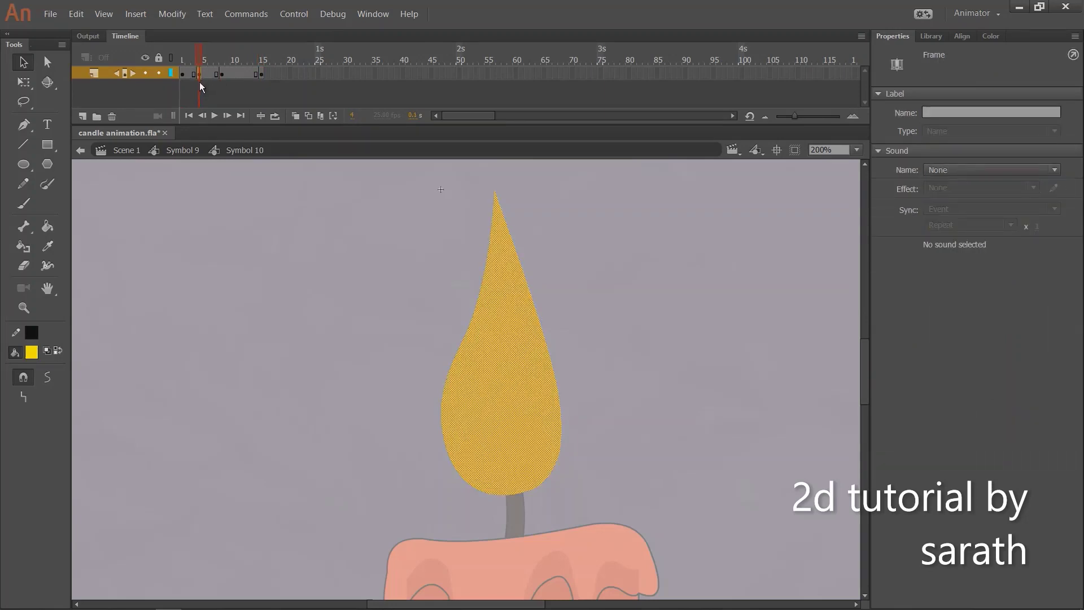
key(q)
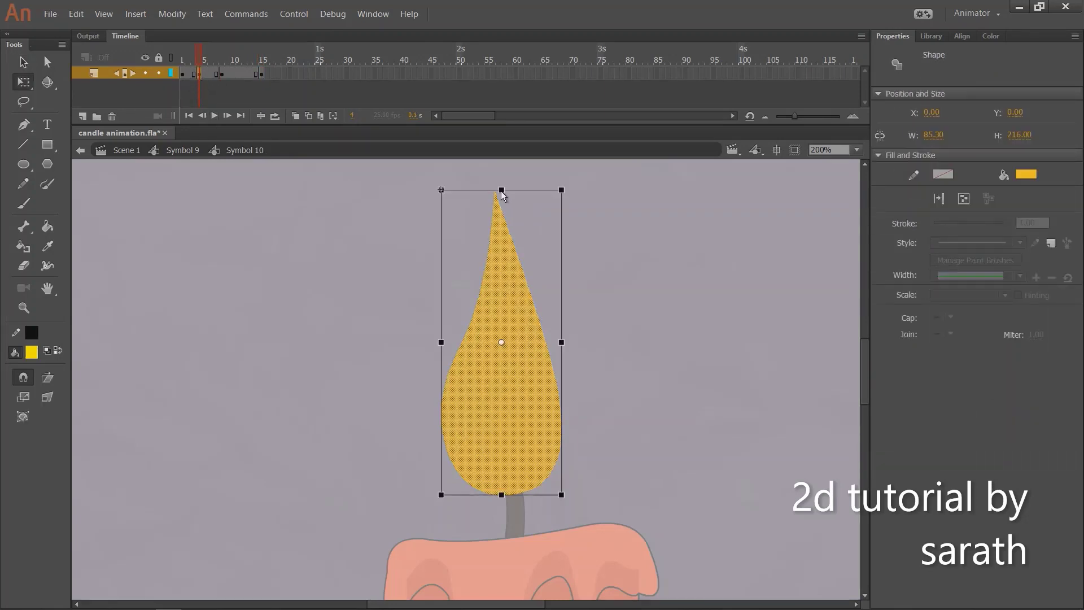
drag(501, 191, 502, 234)
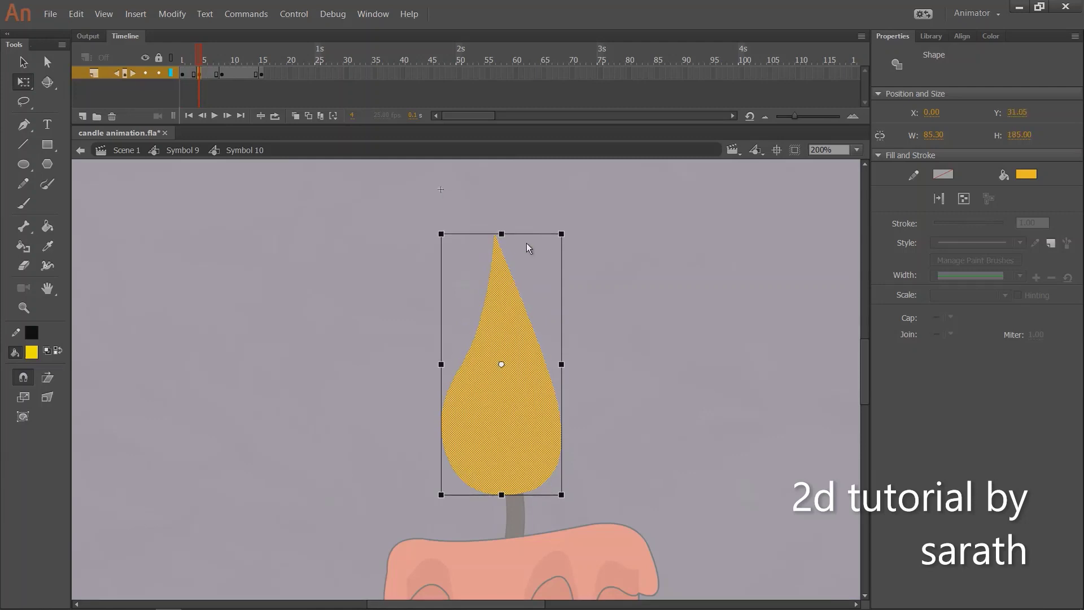
Step: Add a keyframe at frame 11, stretch the flame's tip upward to about 234 px high, and play back the animation
click(239, 73)
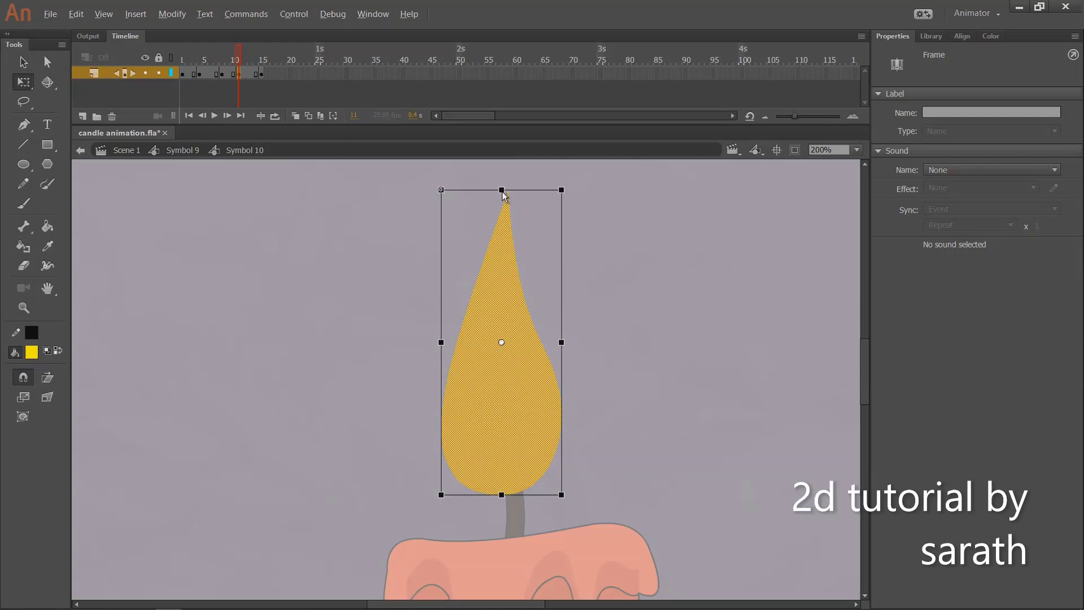
drag(502, 193, 507, 173)
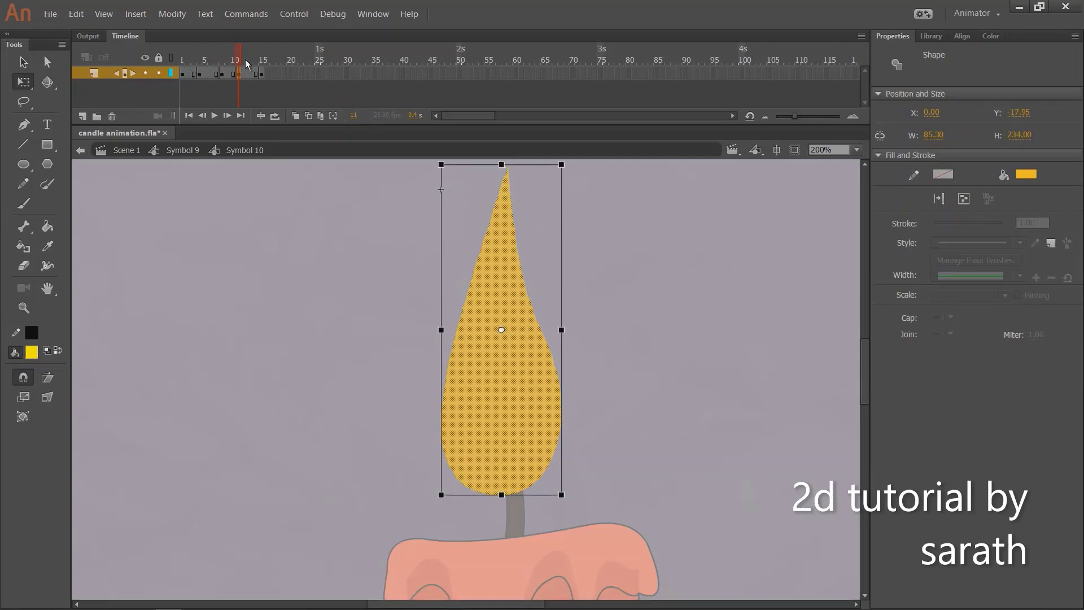
click(232, 74)
key(Return)
key(ctrl+1)
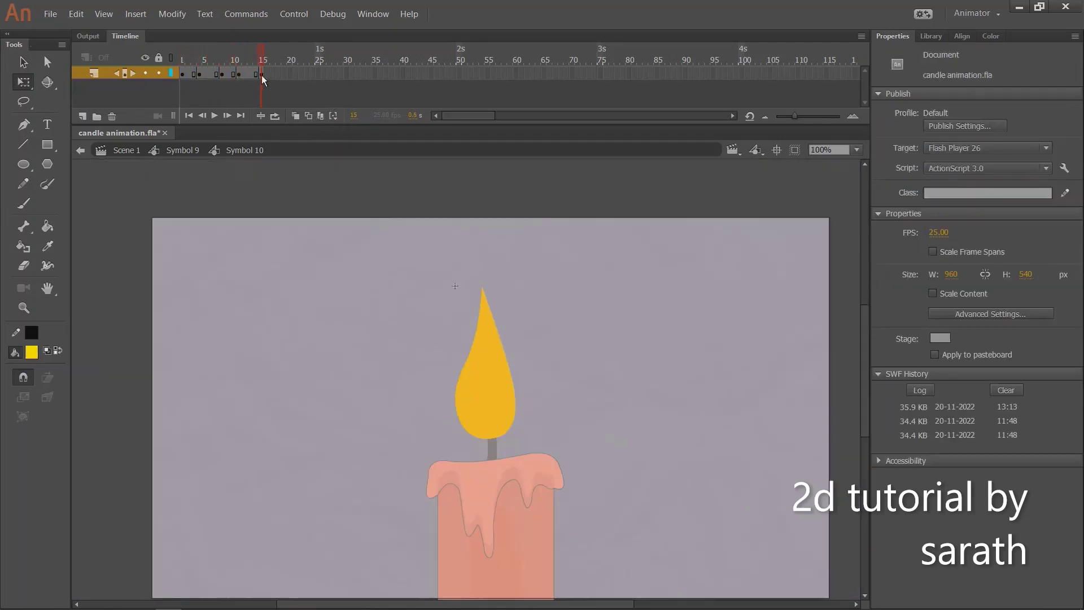
key(Return)
click(182, 74)
key(Return)
Step: Create shape tweens between all the flame keyframes from frame 1 to 15 and preview the motion
click(218, 73)
drag(189, 73, 286, 91)
right_click(221, 76)
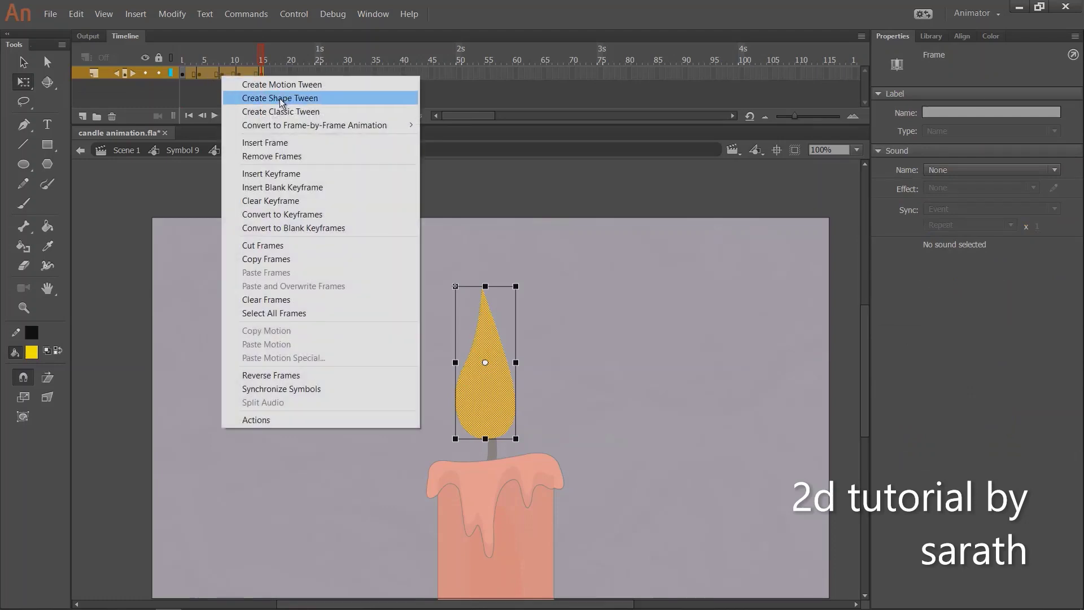
click(267, 99)
key(Return)
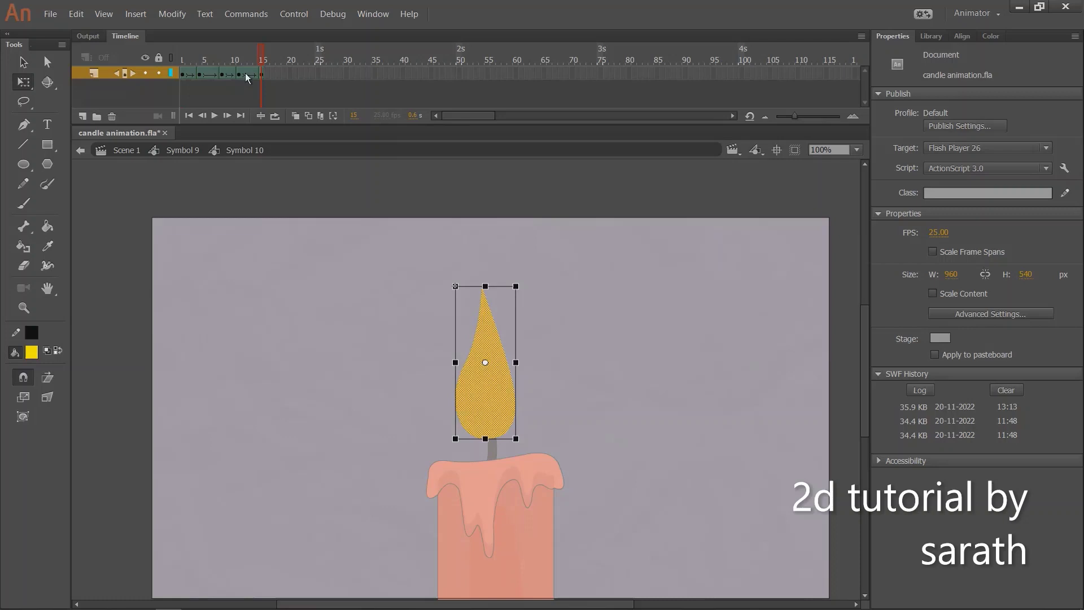
Step: Remove one frame from each of the two longer tween spans, leaving keyframes at 1, 4, 7, 10 and 13, and replay
click(182, 61)
click(207, 60)
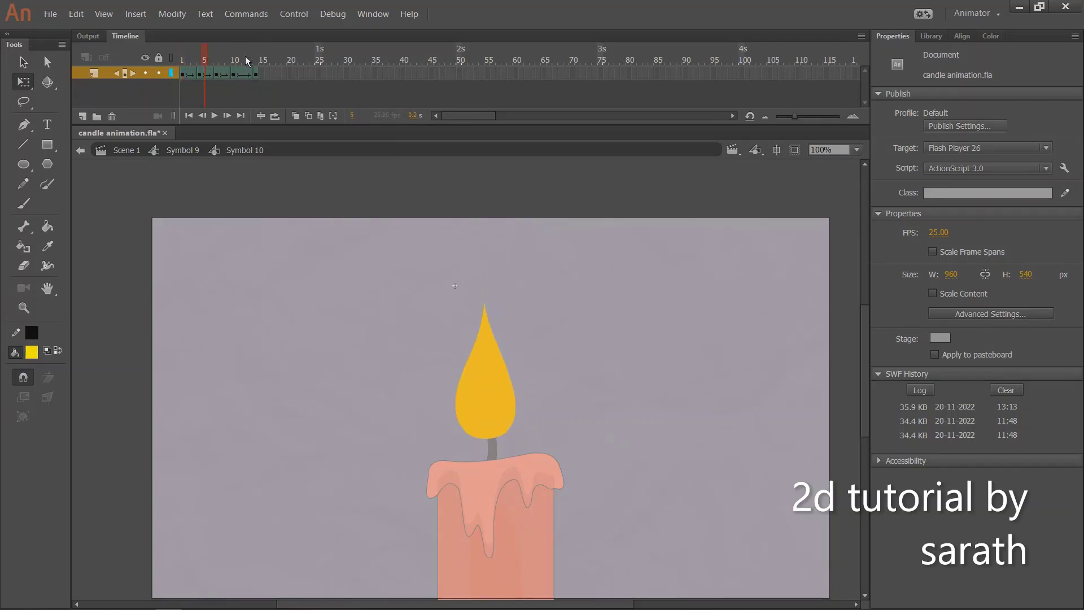
click(239, 60)
key(shift+F5)
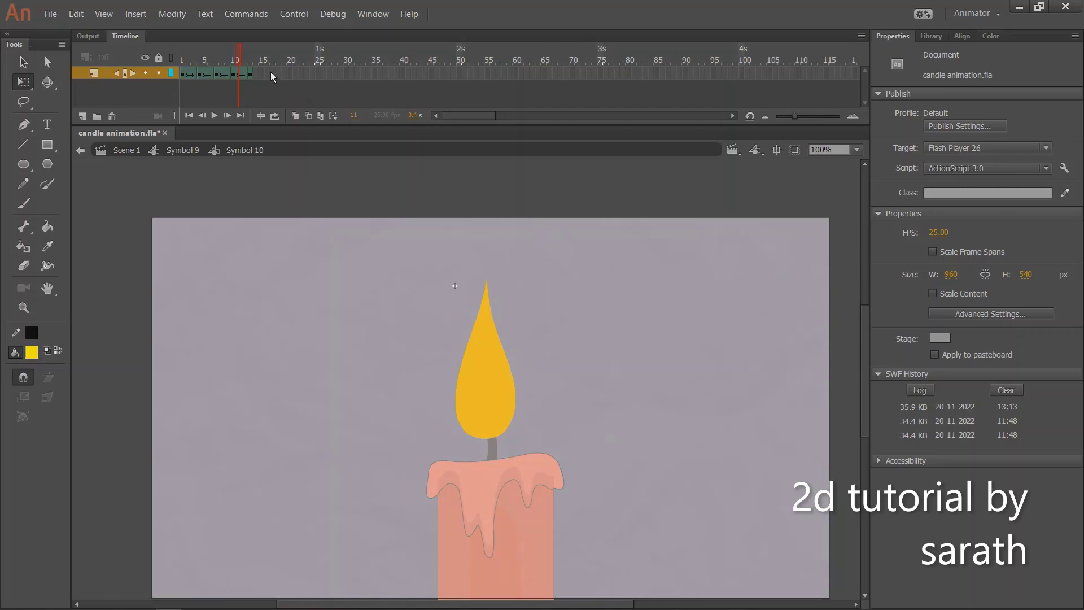
key(Return)
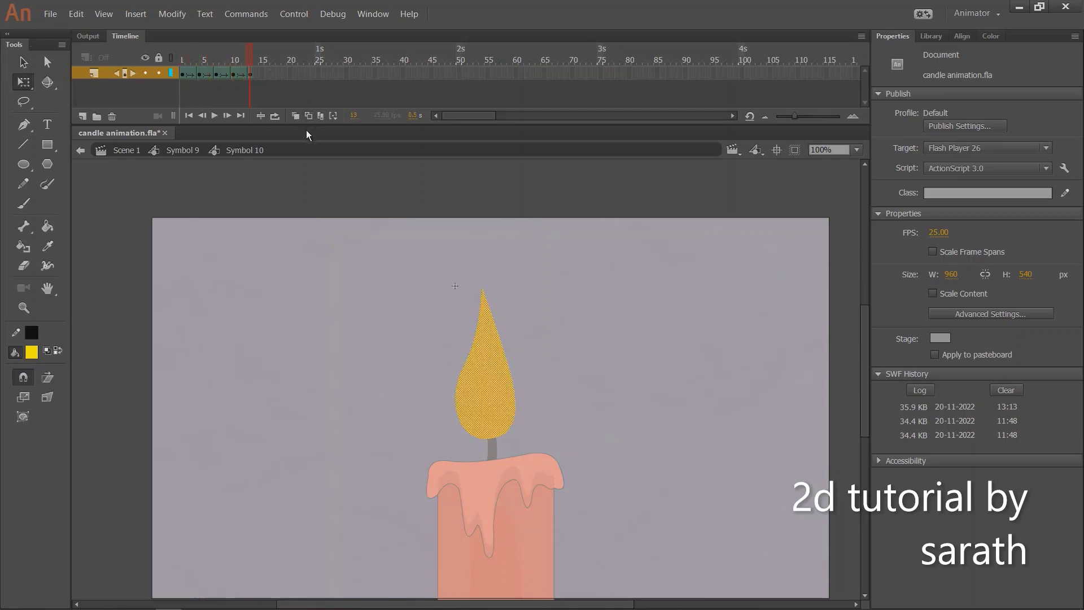
Step: Return to the parent symbol, extend its frames to frame 76, and play back the looping flame
key(v)
double_click(297, 235)
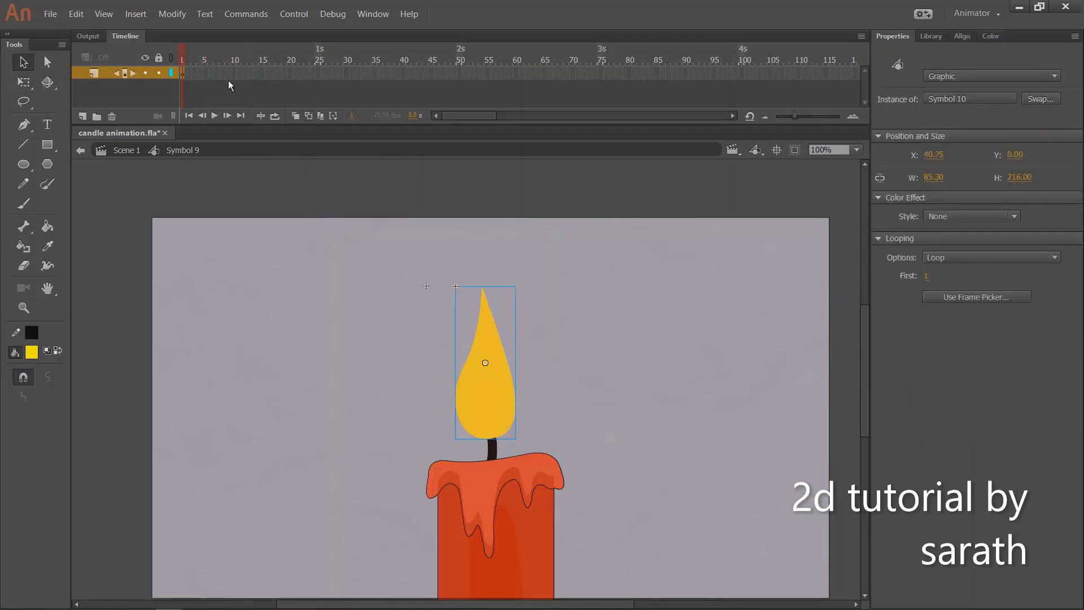
drag(231, 77, 604, 73)
key(F5)
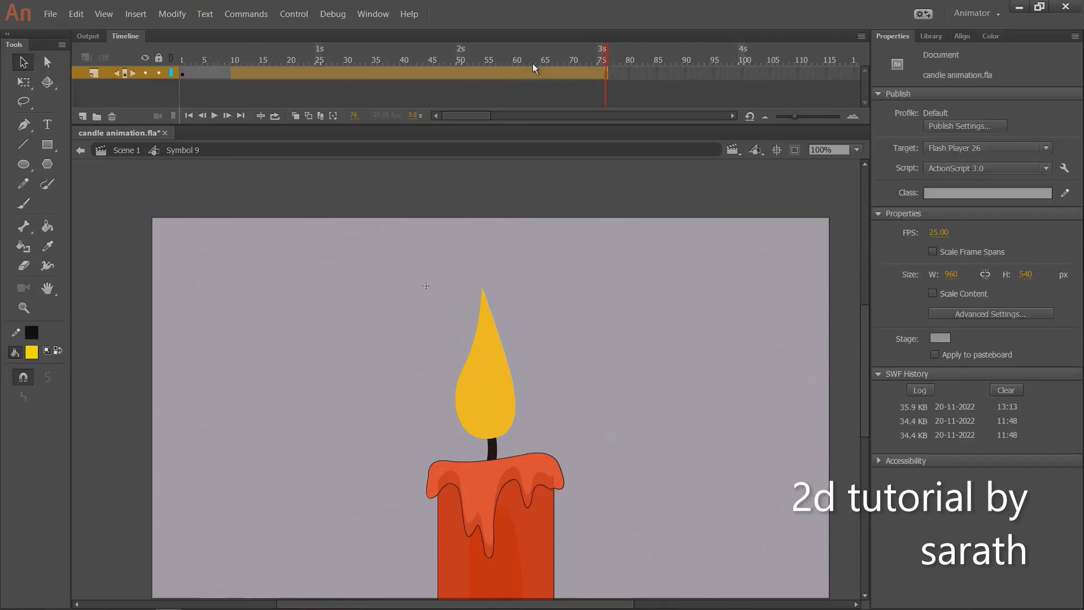
drag(533, 63, 0, 121)
key(Return)
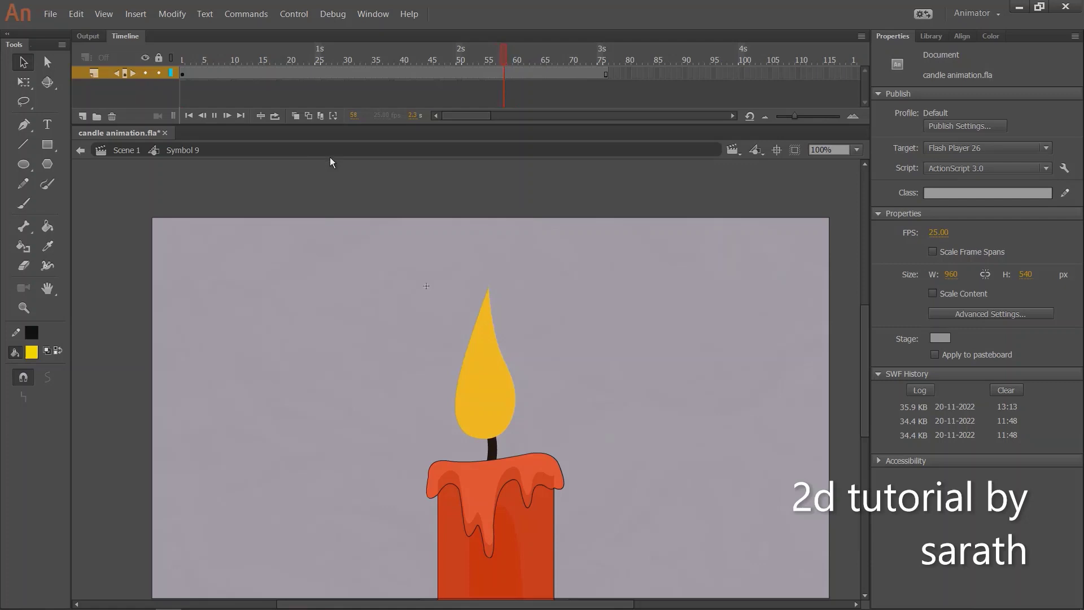
drag(206, 60, 182, 60)
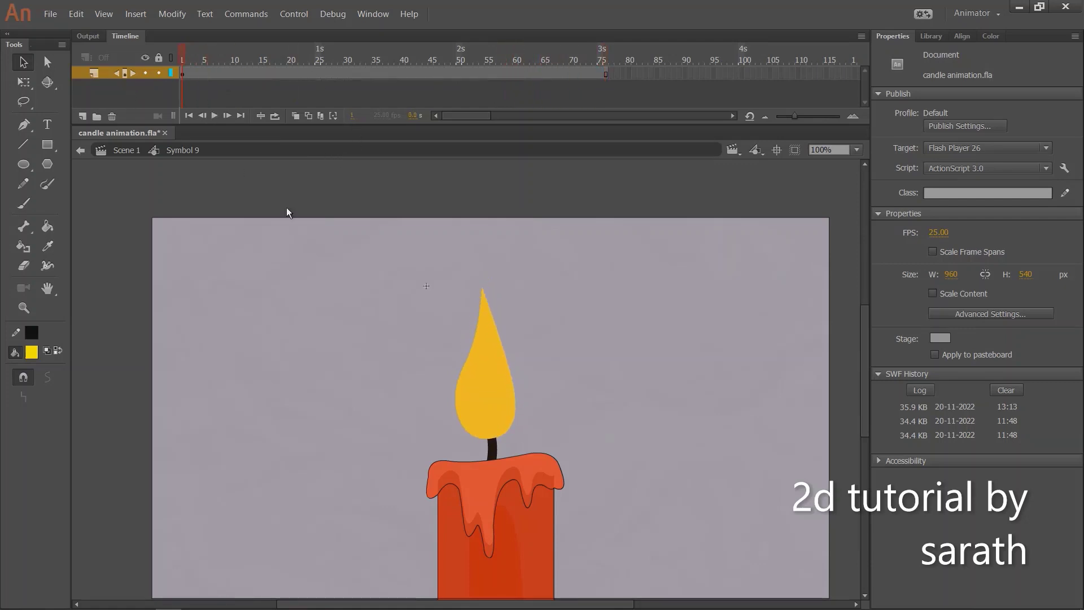
Step: Duplicate the flame instance and place the copy beside the original at the same height
drag(504, 321, 439, 296)
click(410, 354)
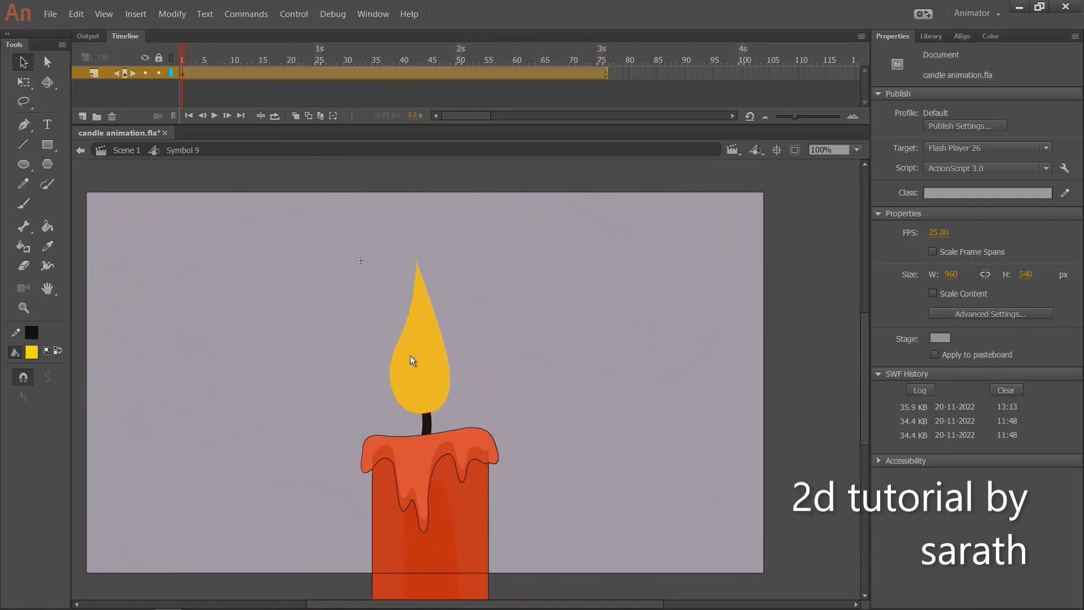
drag(418, 364, 492, 342)
key(ctrl+z)
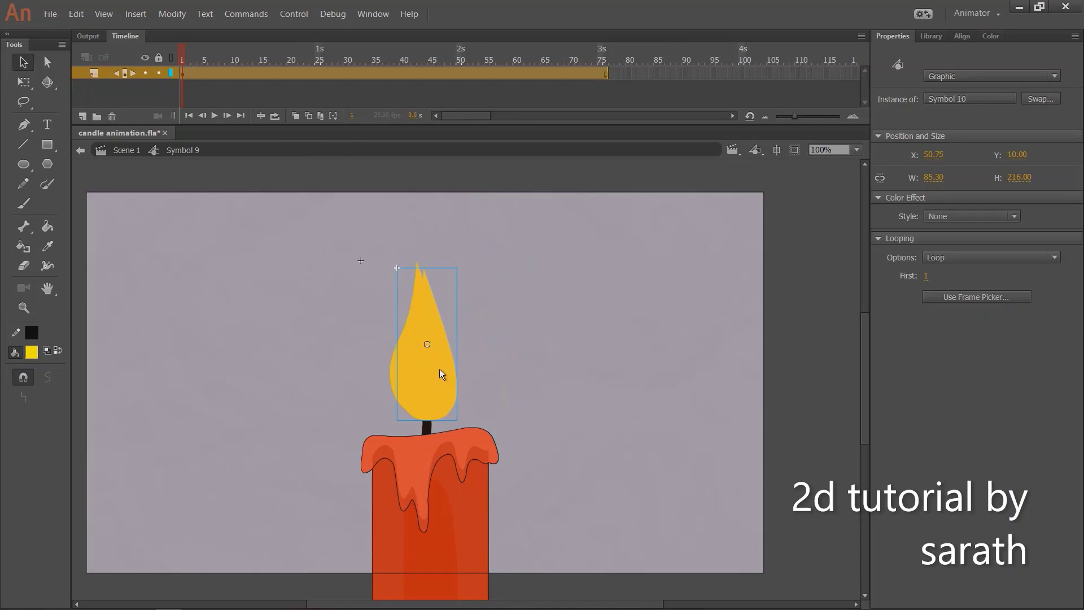
drag(439, 368, 529, 364)
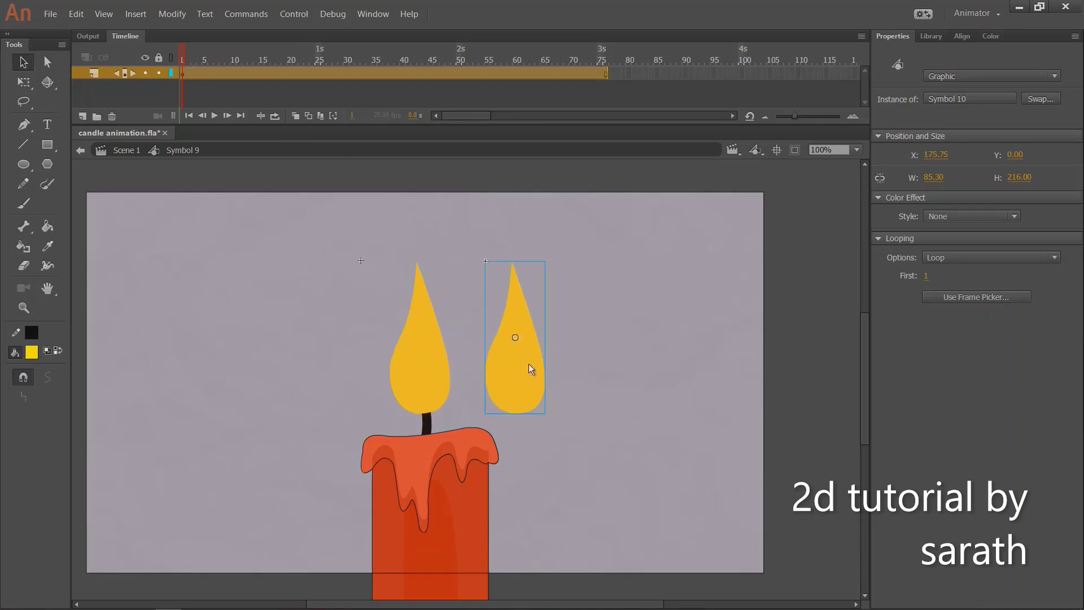
Step: Apply a white Tint color effect at 82% to the duplicated flame
click(963, 218)
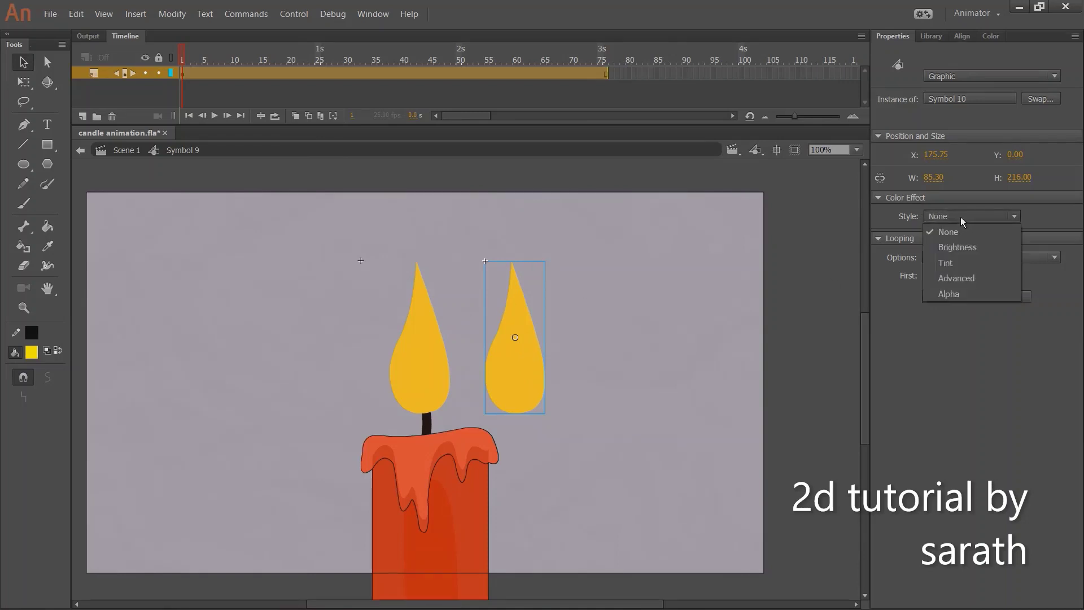
click(944, 264)
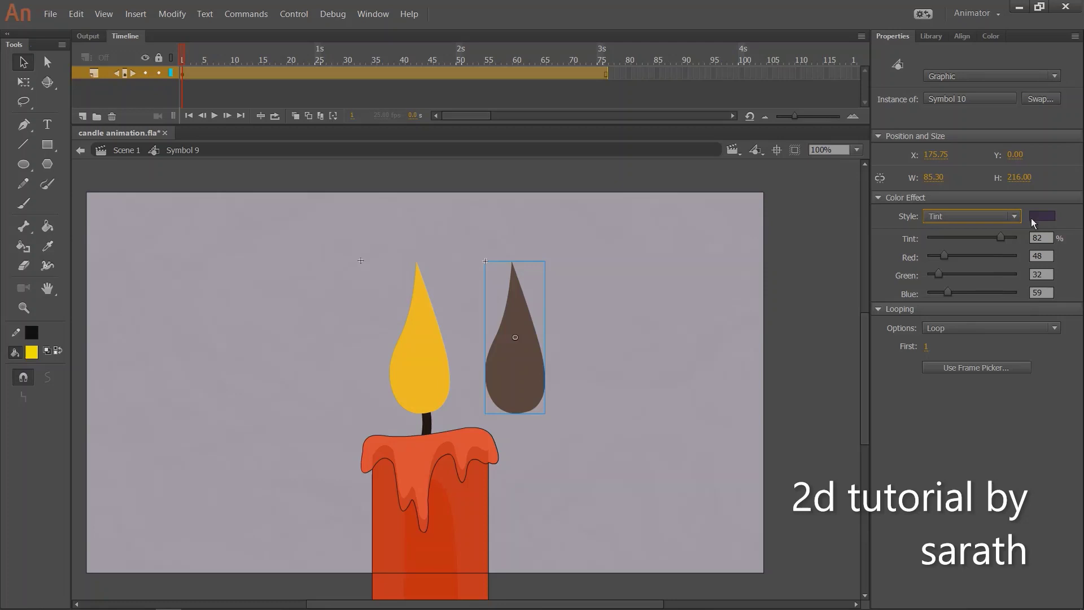
click(1036, 216)
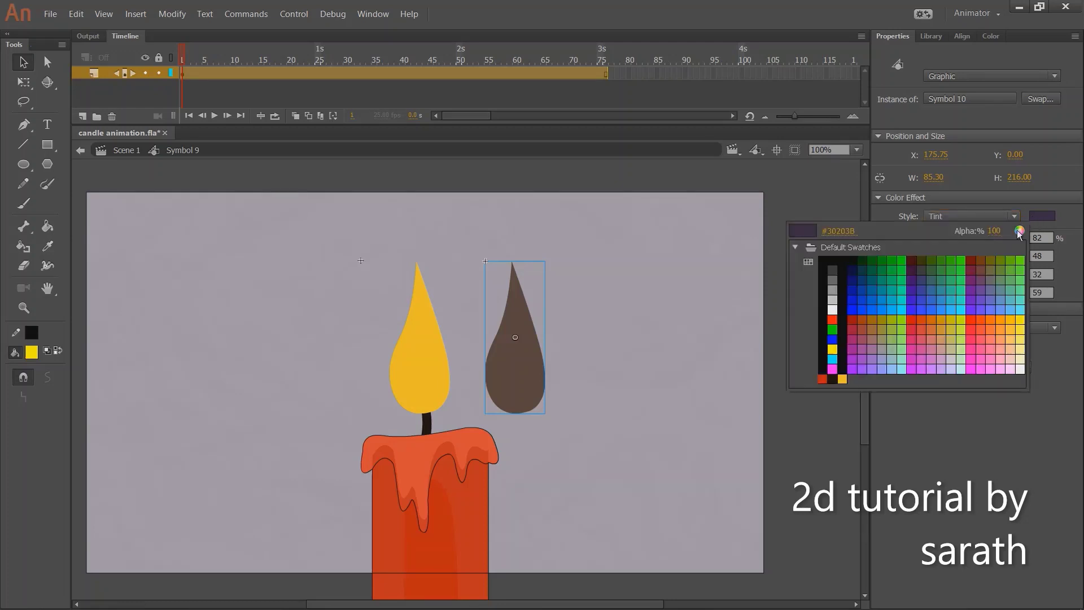
click(834, 312)
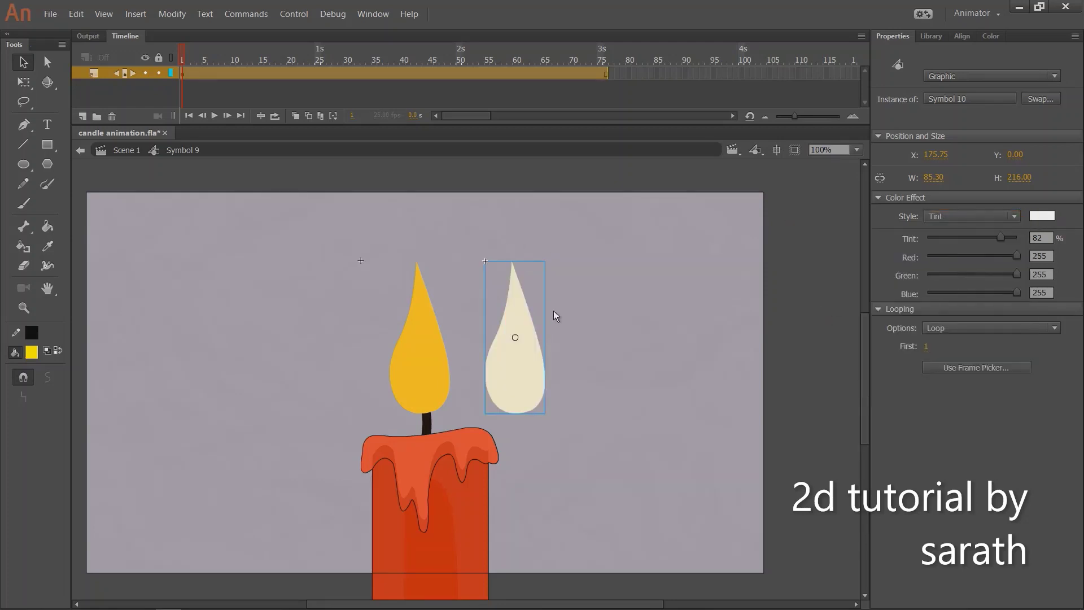
Step: Scale the white flame down to about 59 by 150 px and place it inside the yellow flame's base
drag(511, 371, 537, 361)
key(q)
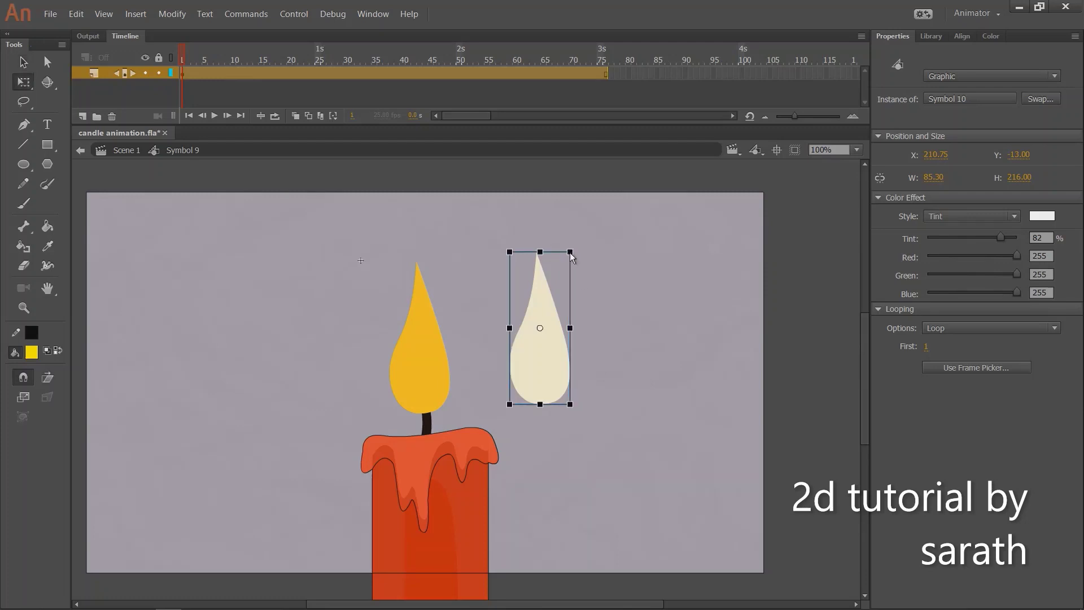
drag(570, 252, 561, 266)
key(v)
drag(543, 362, 429, 387)
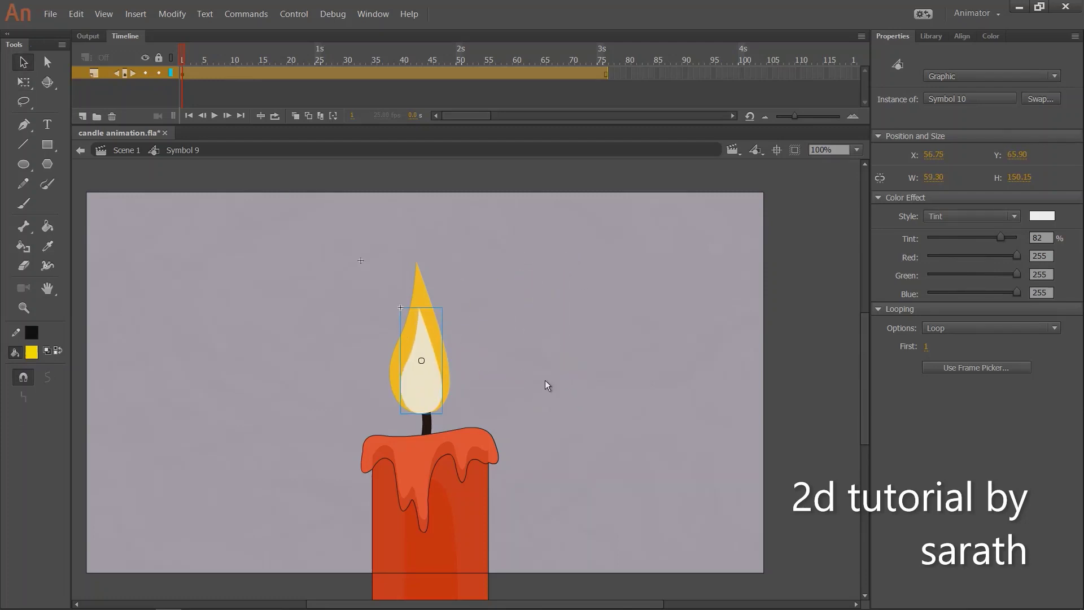
Step: Stretch the inner white flame's tip upward to about 174 px high and play back the candle animation
key(ctrl+equal)
key(q)
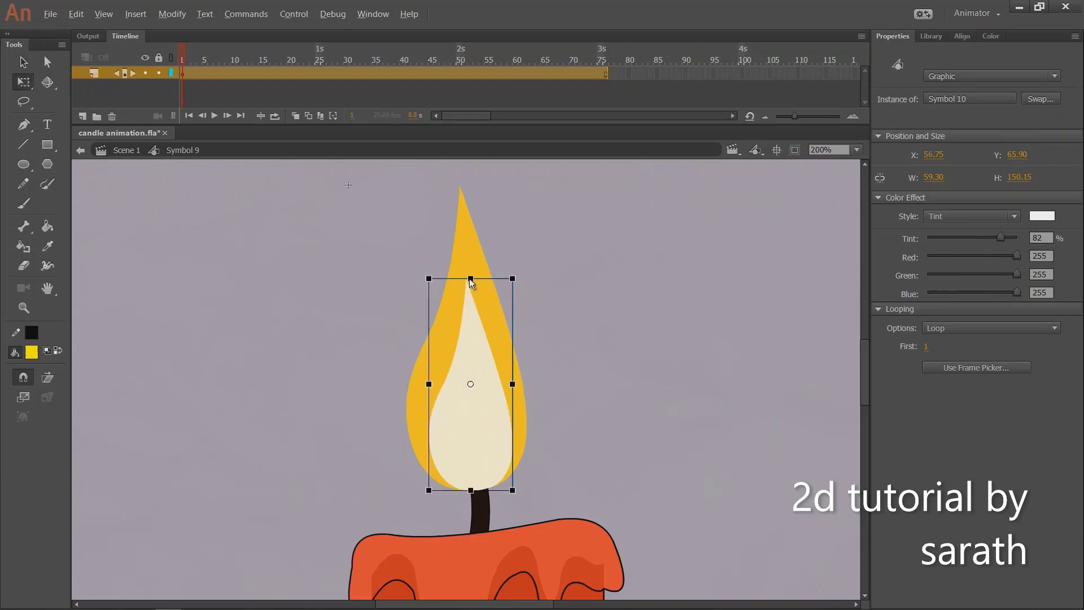
drag(470, 279, 476, 245)
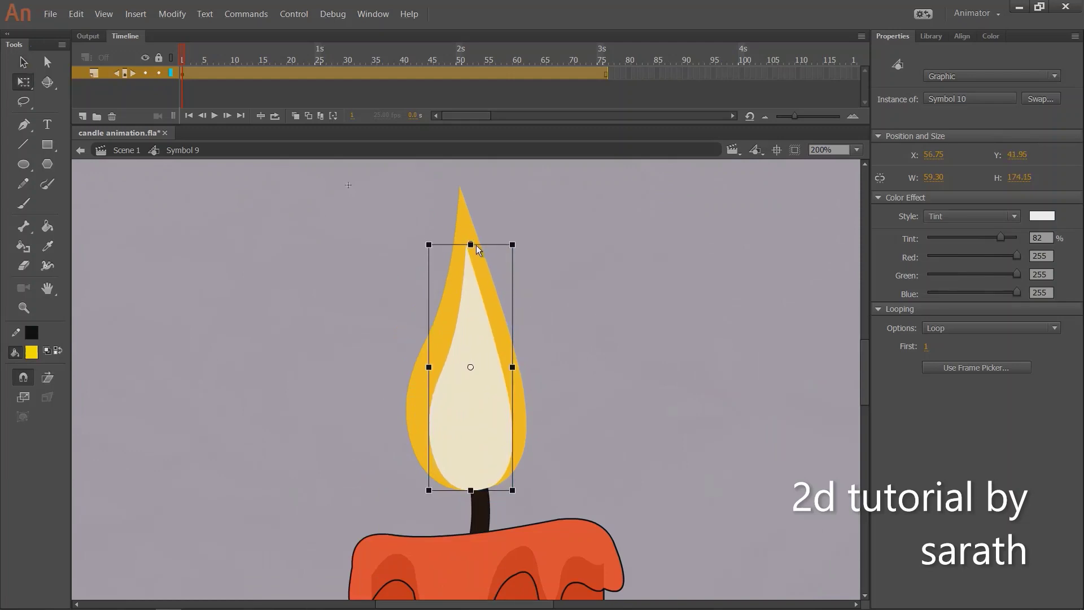
click(610, 307)
key(Return)
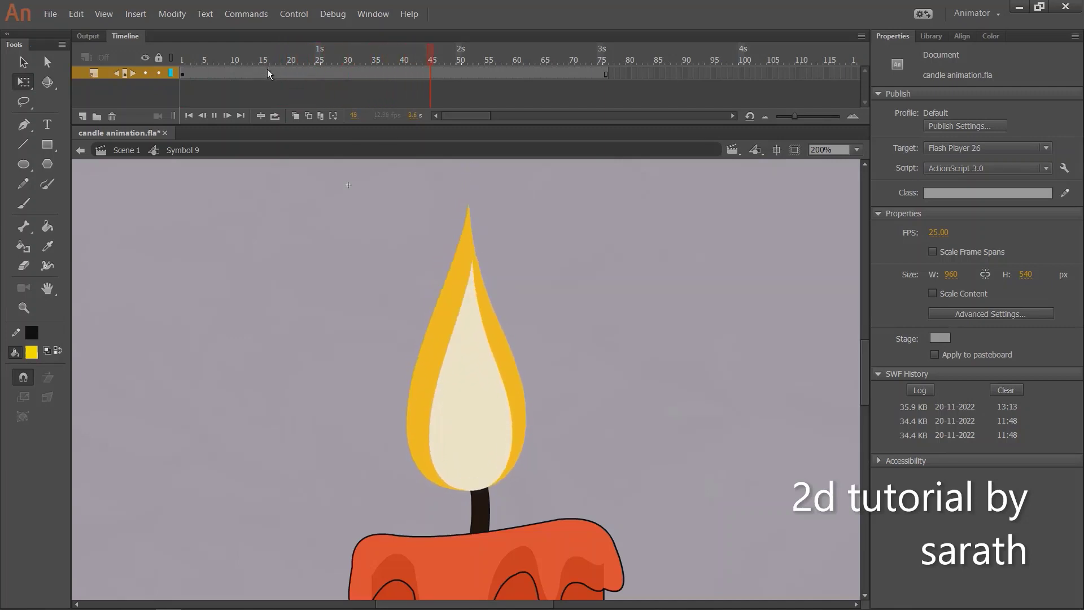
drag(259, 60, 132, 104)
key(ctrl+minus)
key(ctrl+minus)
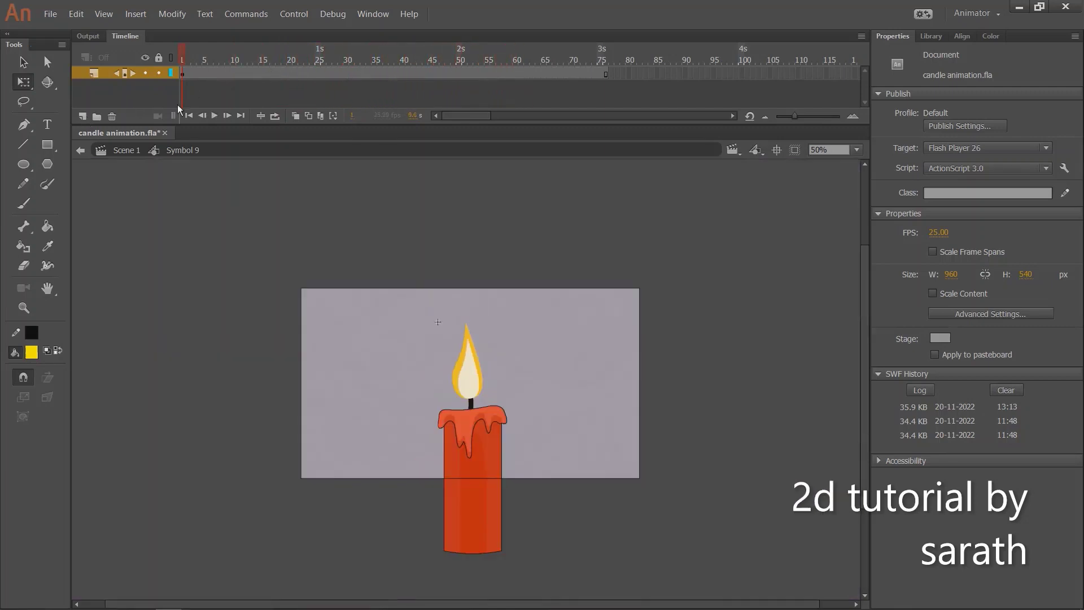
key(Return)
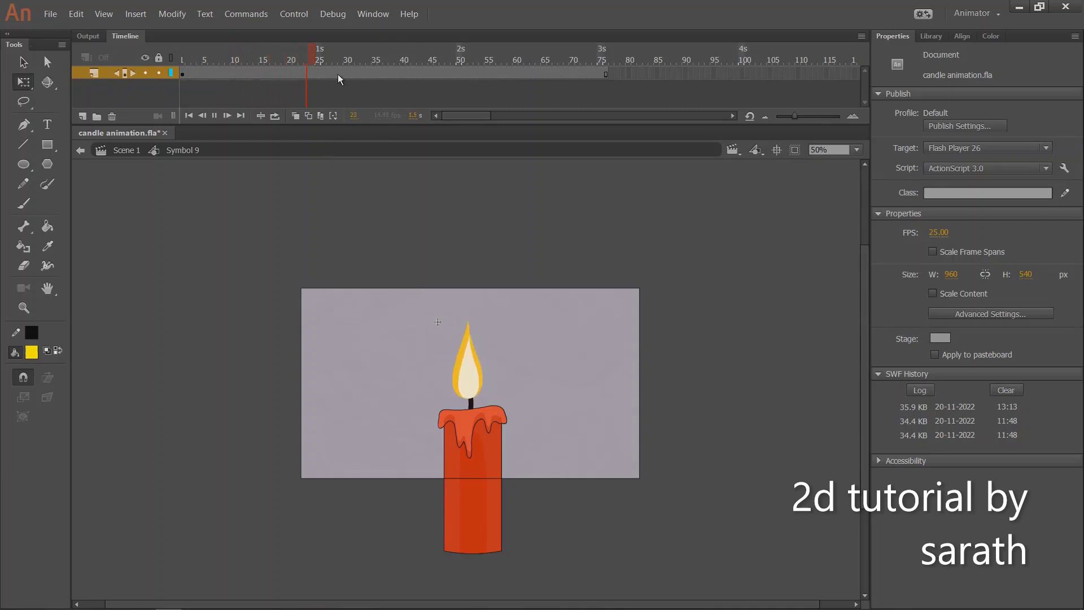
drag(310, 62, 92, 99)
Step: Add a new layer and draw a yellow circle about 125 px wide above the stage with the Oval tool
key(v)
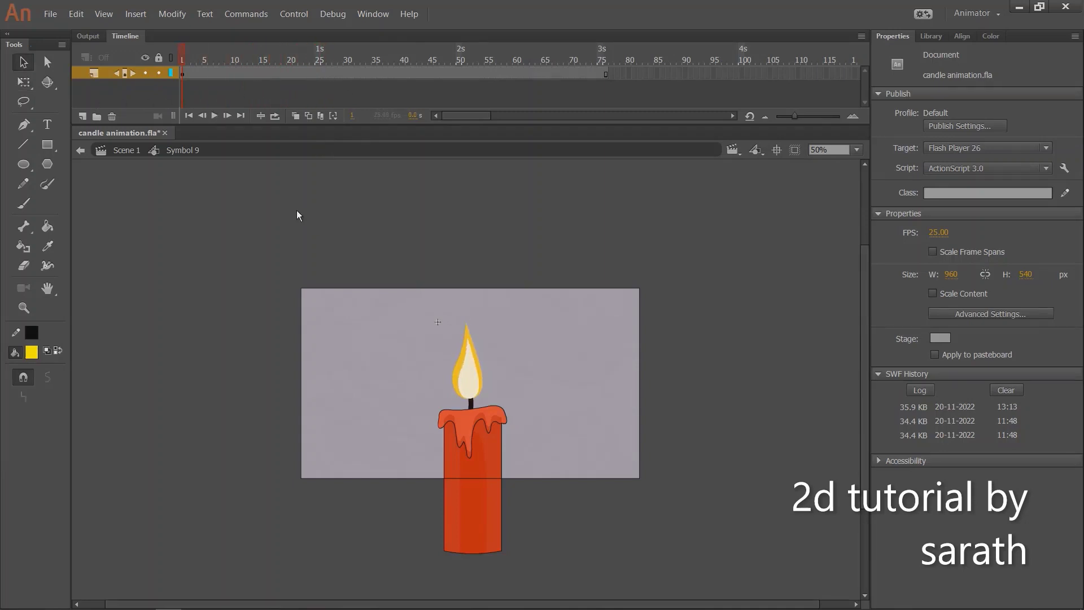
drag(399, 248, 422, 244)
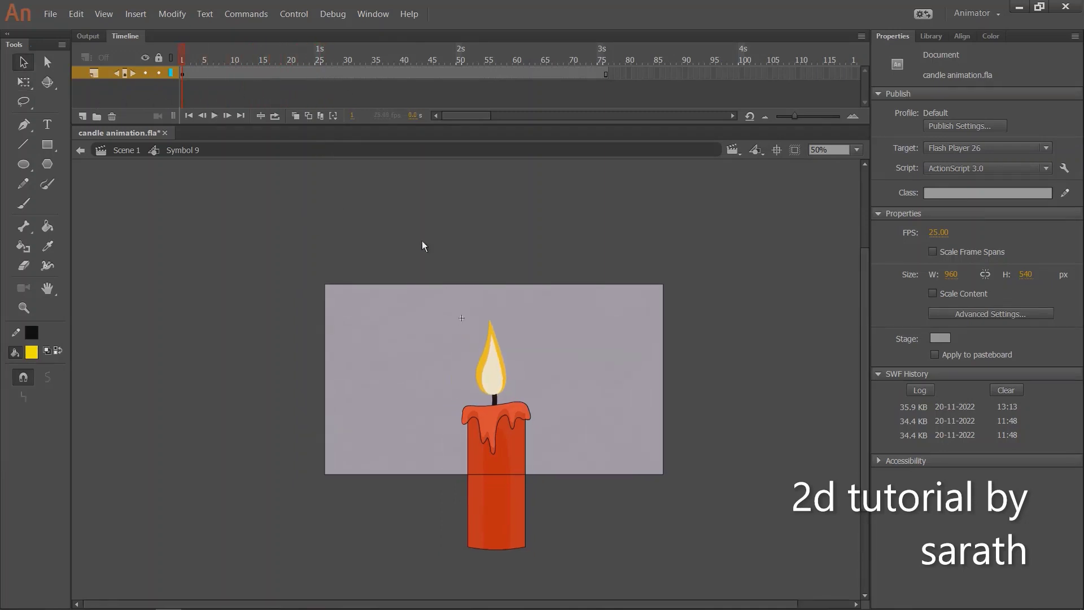
click(83, 115)
click(23, 164)
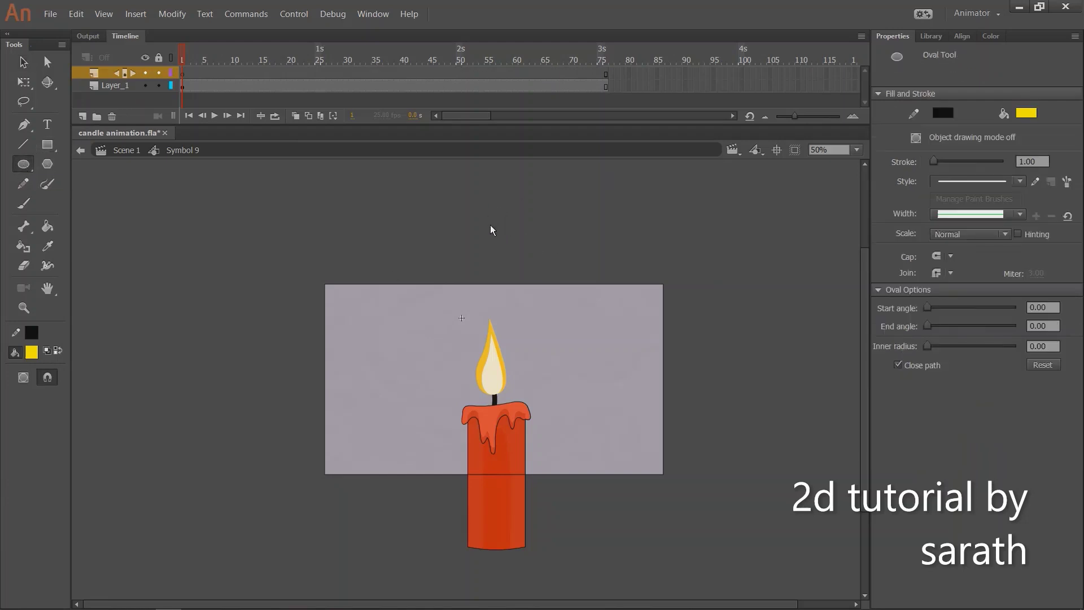
drag(513, 246, 520, 254)
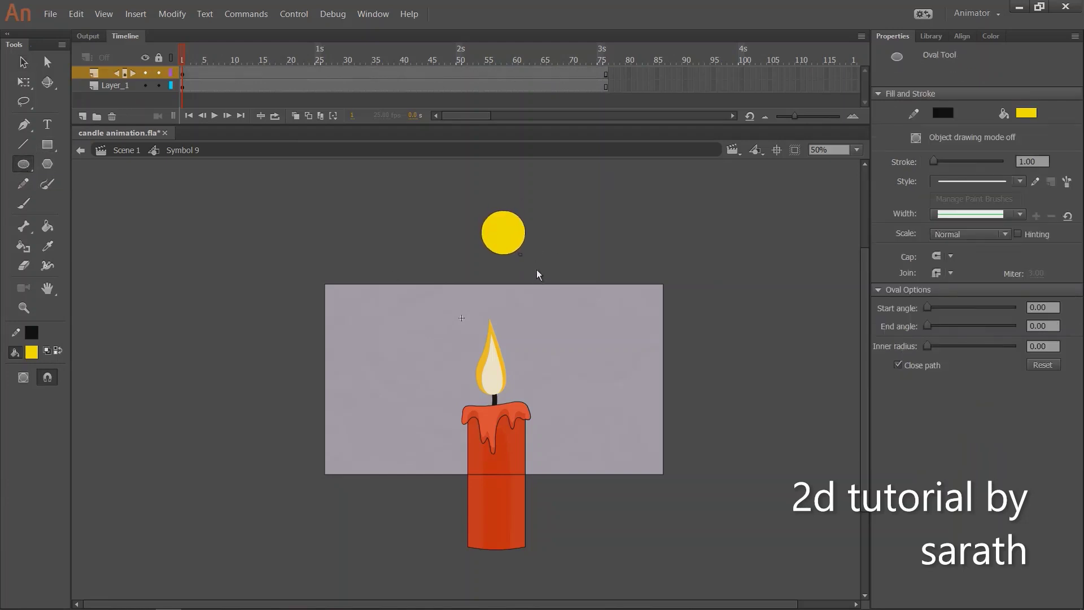
Step: Delete the black outline around the yellow circle and select its fill
key(v)
click(517, 248)
key(ctrl+equal)
scroll(317, 168, down, 6)
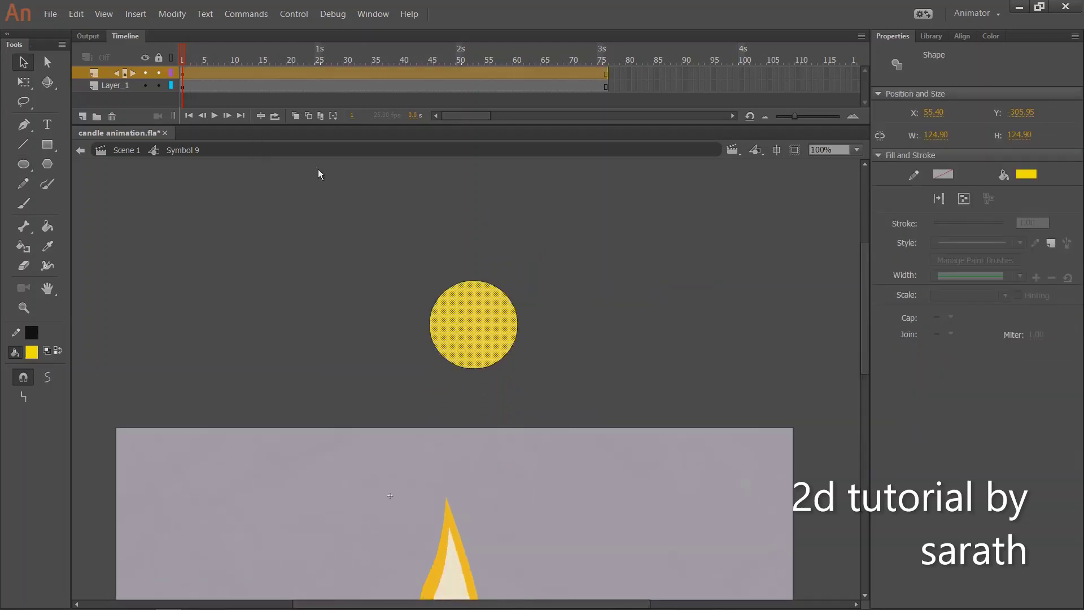
scroll(531, 242, up, 2)
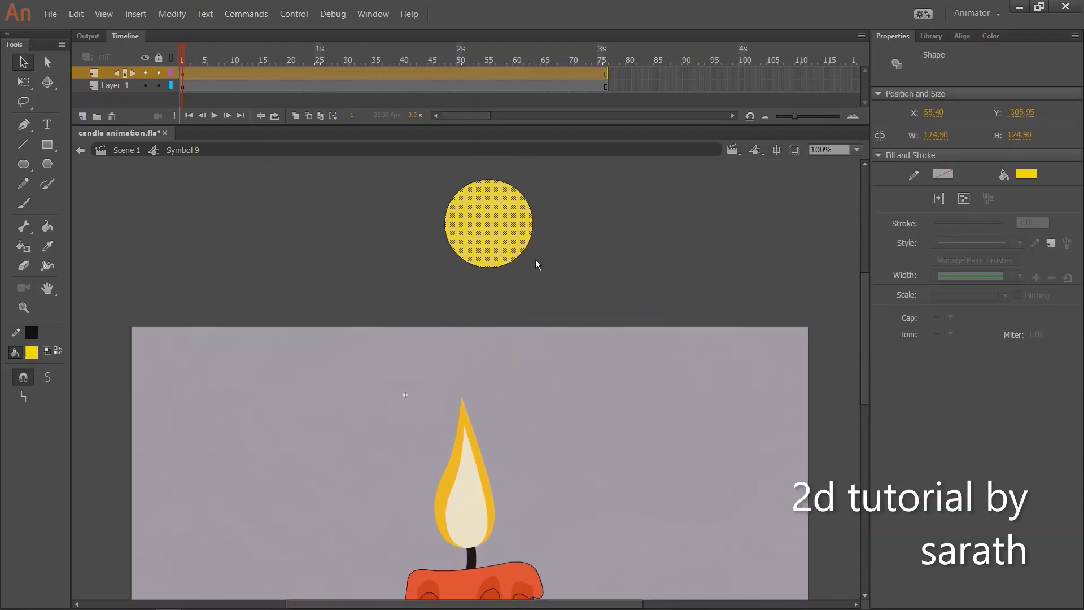
click(513, 260)
click(496, 269)
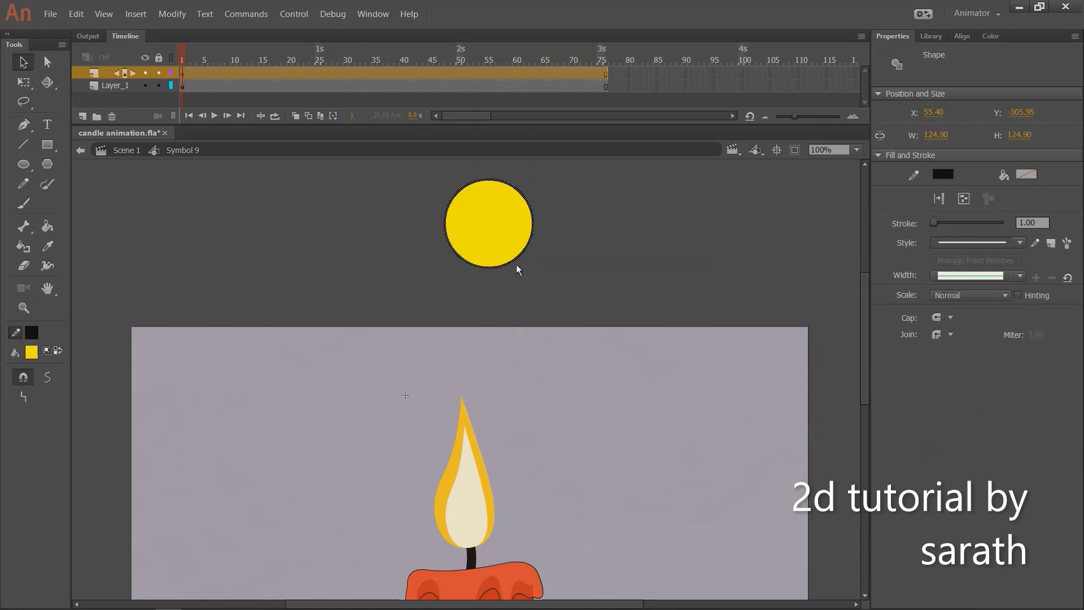
click(509, 266)
click(519, 248)
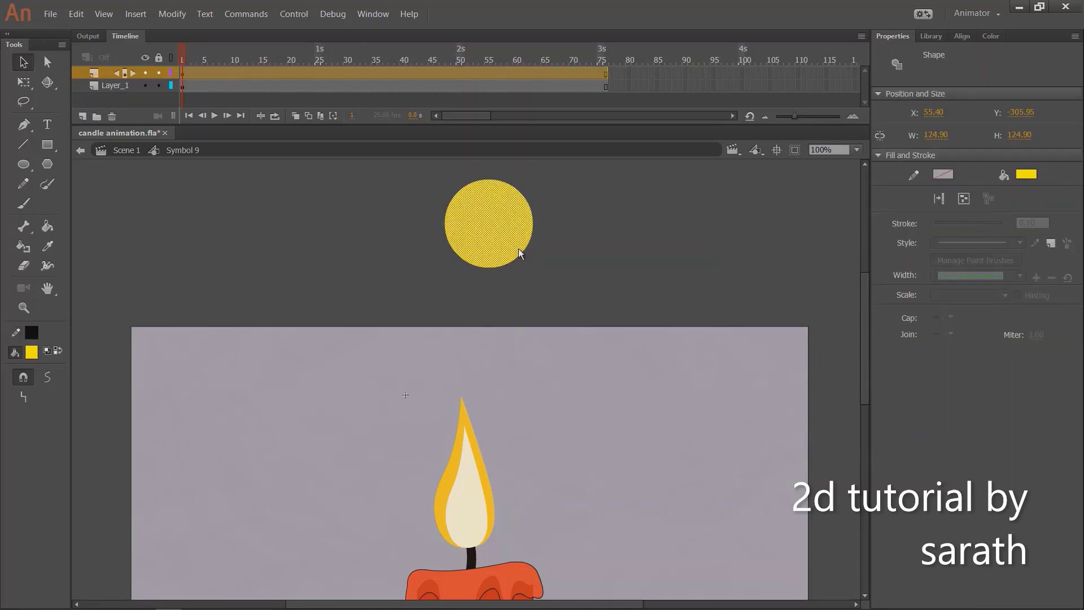
Step: Move the yellow circle onto the stage beside the flame and convert it to a Movie Clip symbol
drag(488, 229, 593, 420)
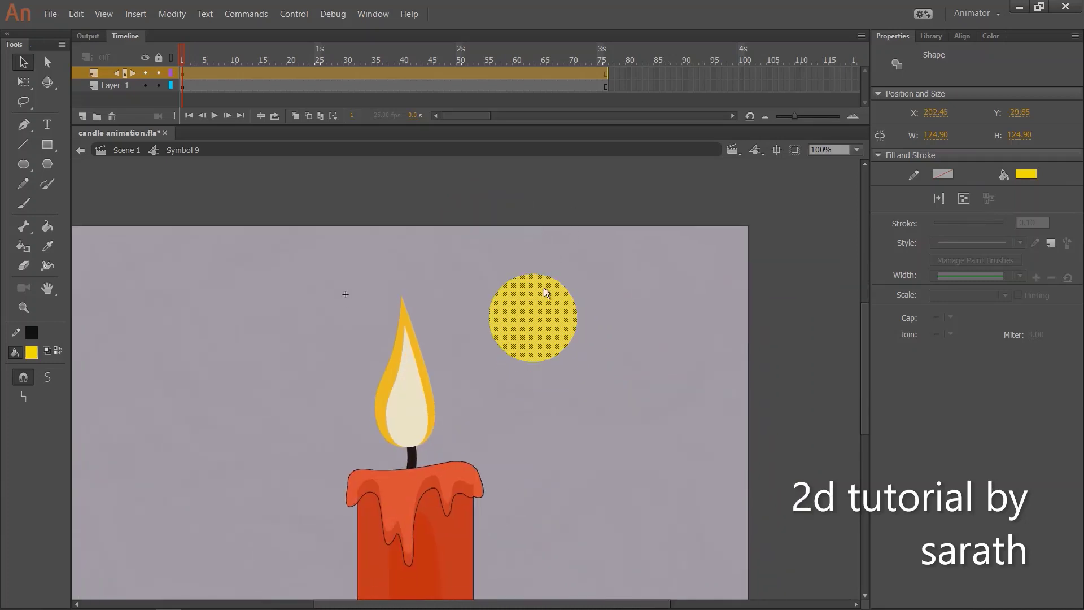
key(F8)
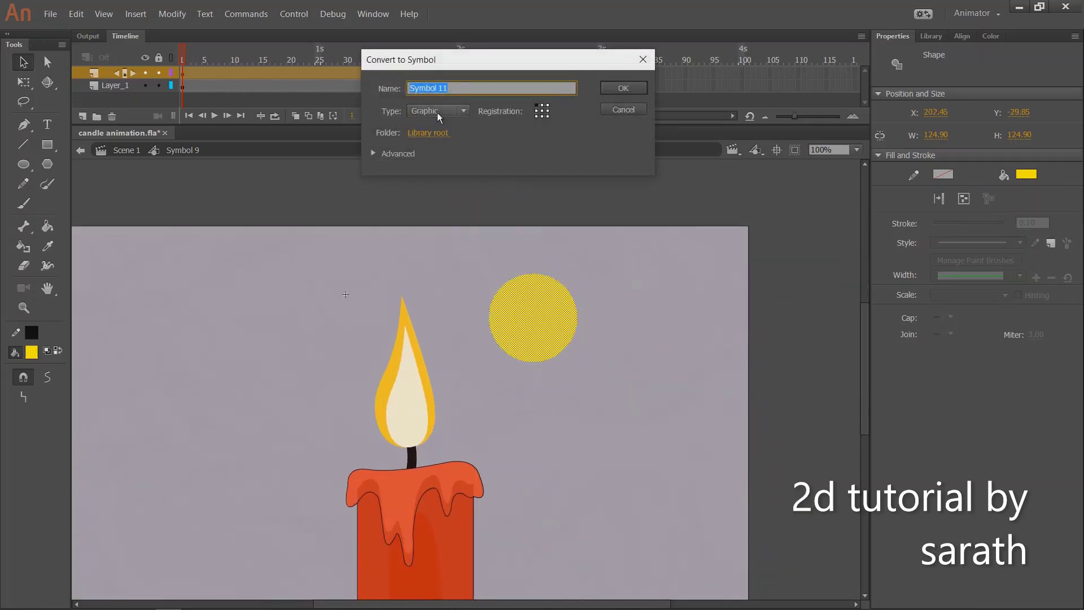
click(437, 111)
click(439, 131)
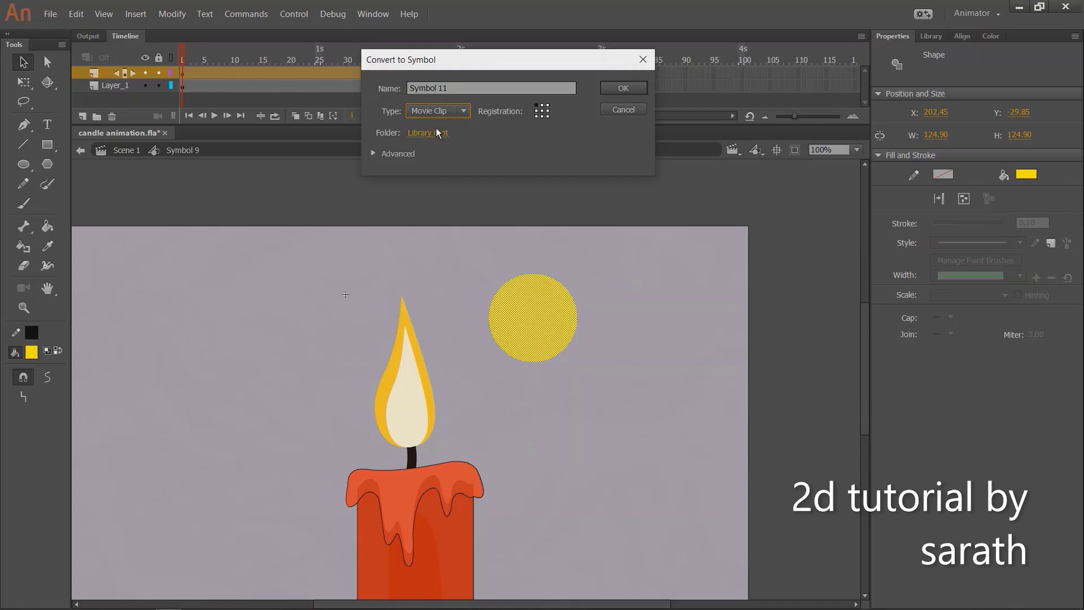
click(621, 89)
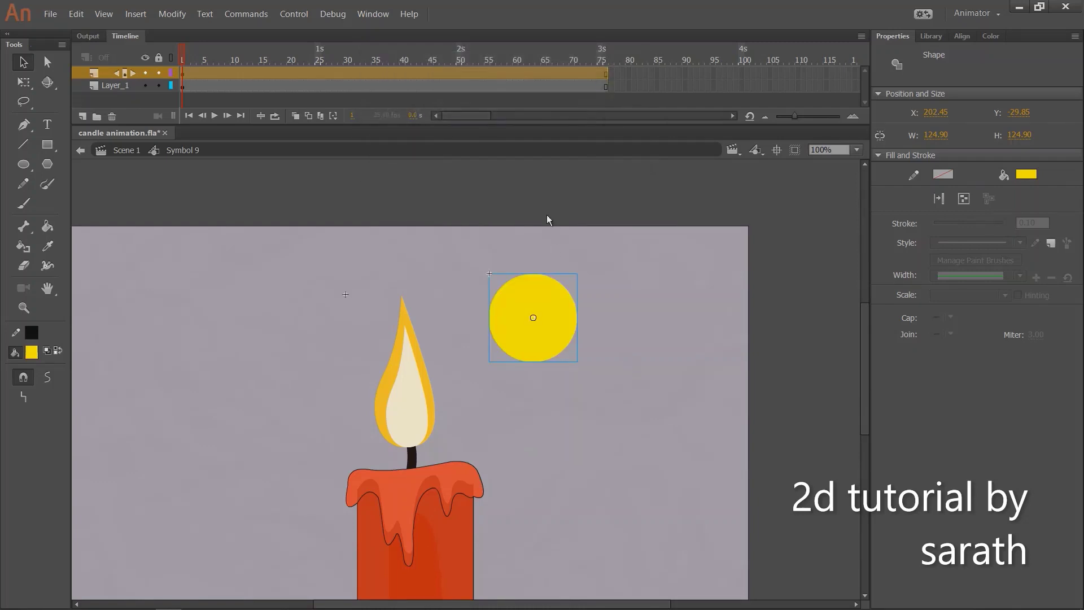
drag(538, 297, 552, 307)
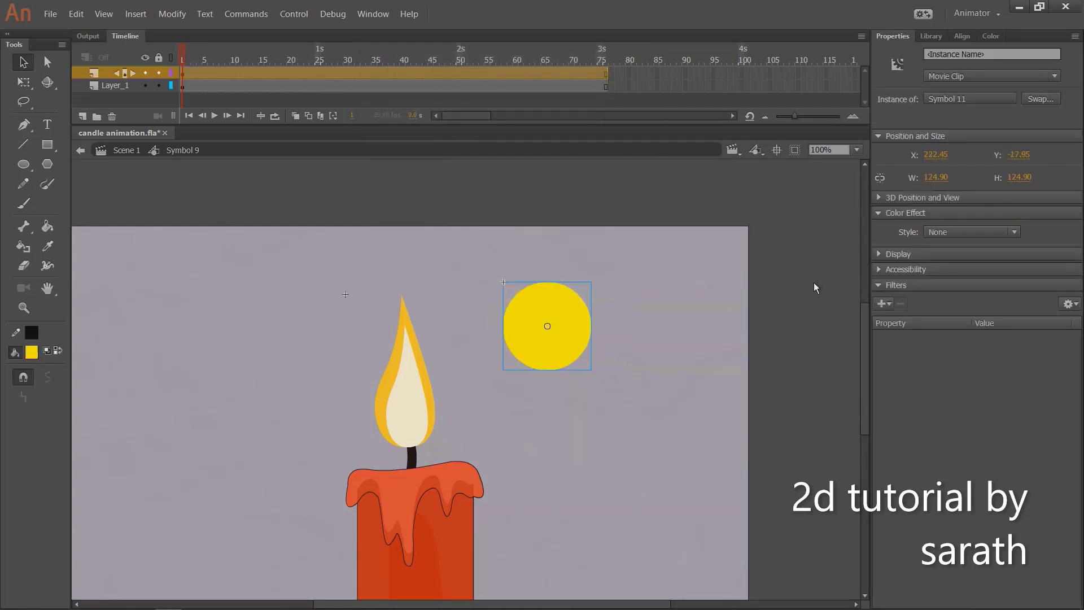
Step: Add a Blur filter to the yellow circle with High quality and 65 px horizontal and vertical blur
click(883, 305)
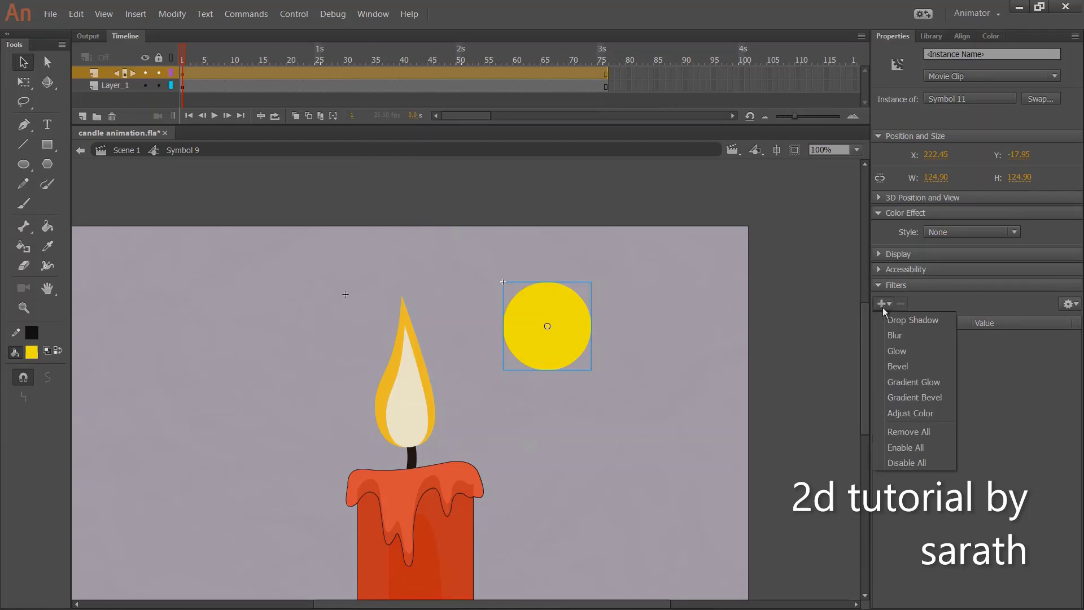
click(899, 336)
click(996, 378)
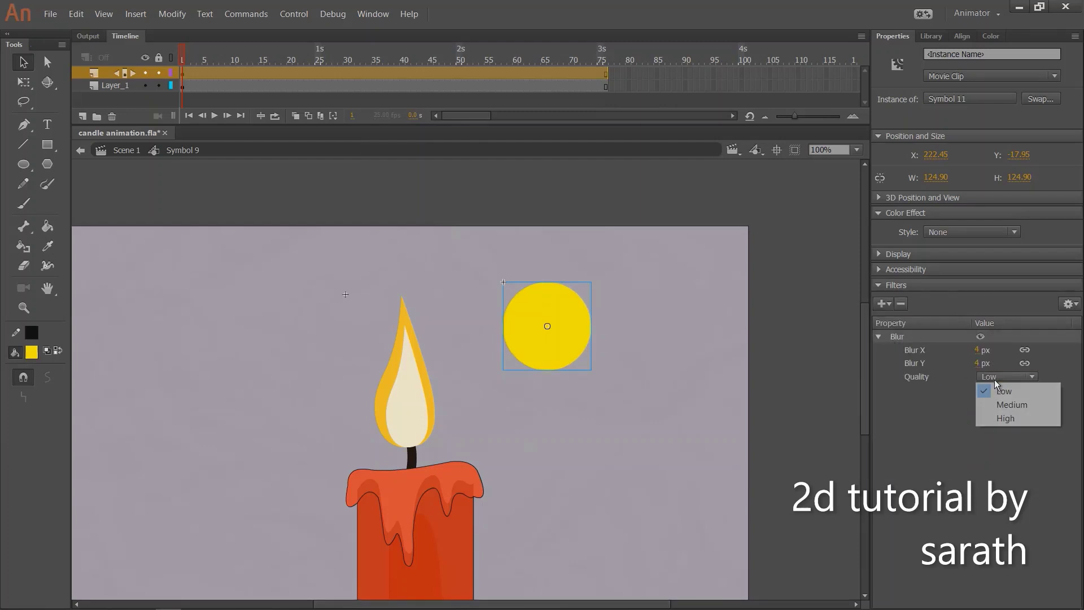
click(1008, 418)
drag(979, 350, 982, 332)
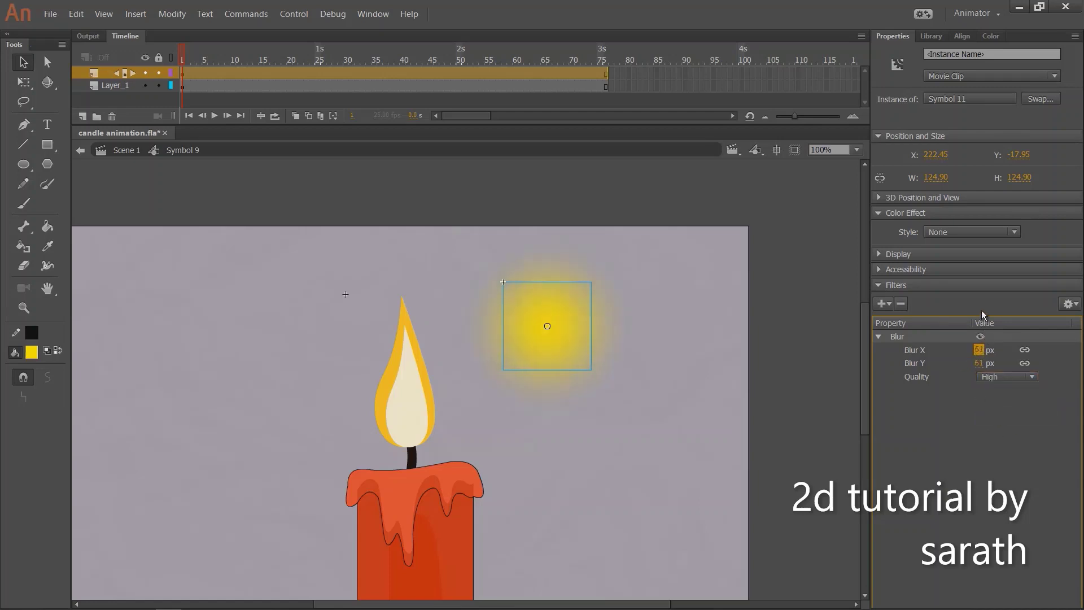
click(652, 215)
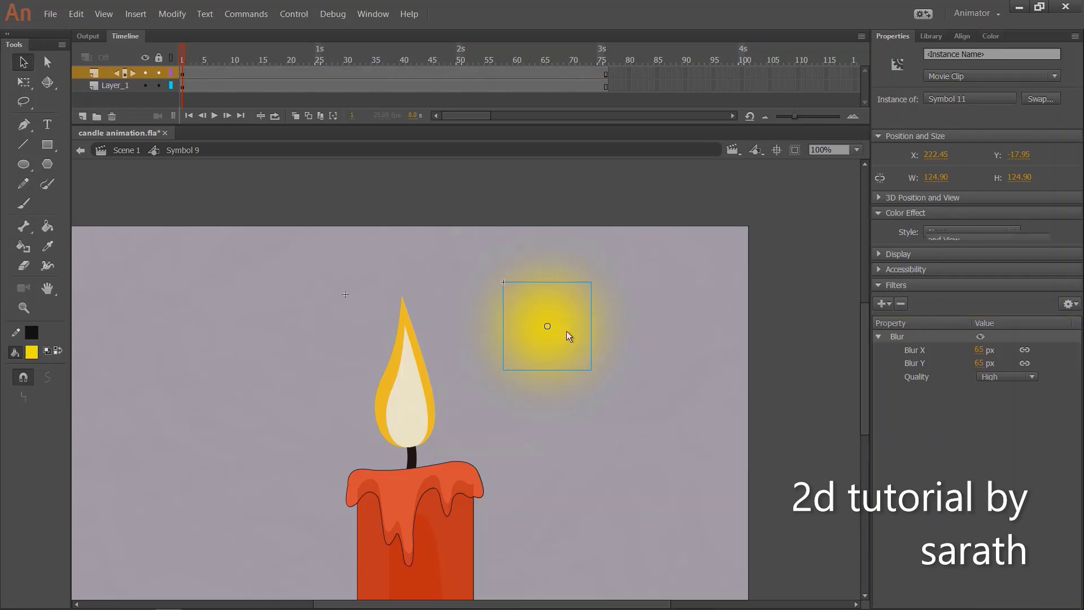
Step: Apply an Alpha color effect of about 54% to the blurred yellow circle
click(545, 351)
drag(551, 338, 574, 372)
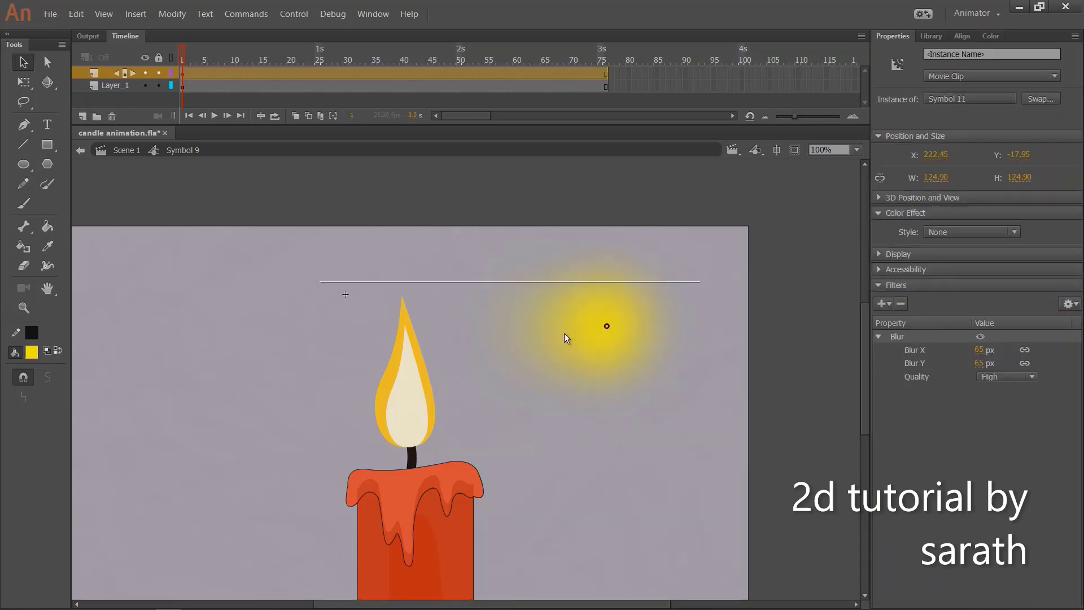
mouse_move(567, 338)
mouse_down()
mouse_move(405, 408)
mouse_move(559, 339)
mouse_up()
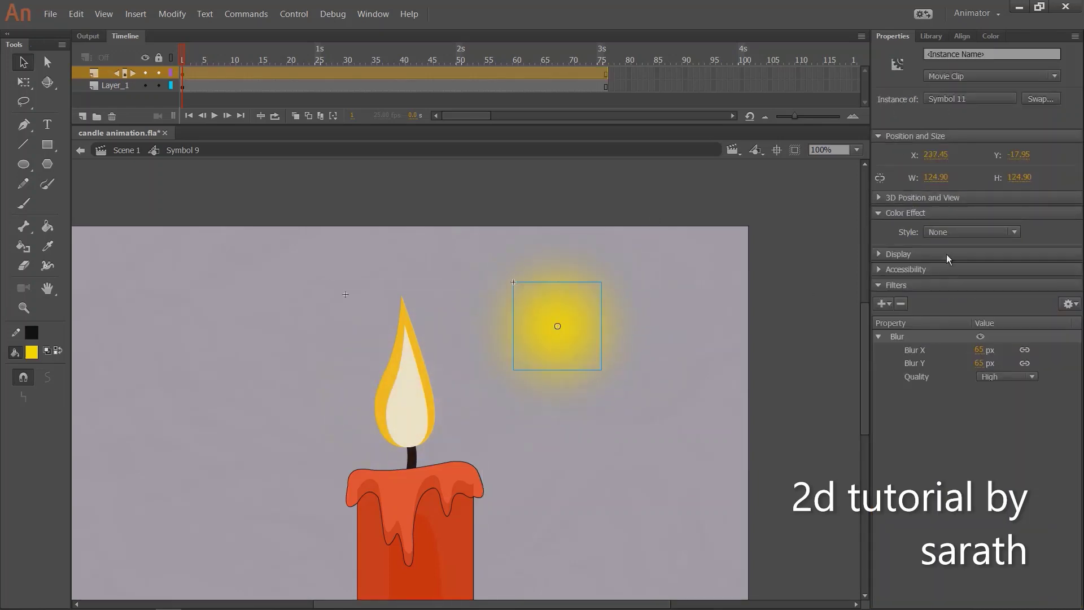
click(951, 235)
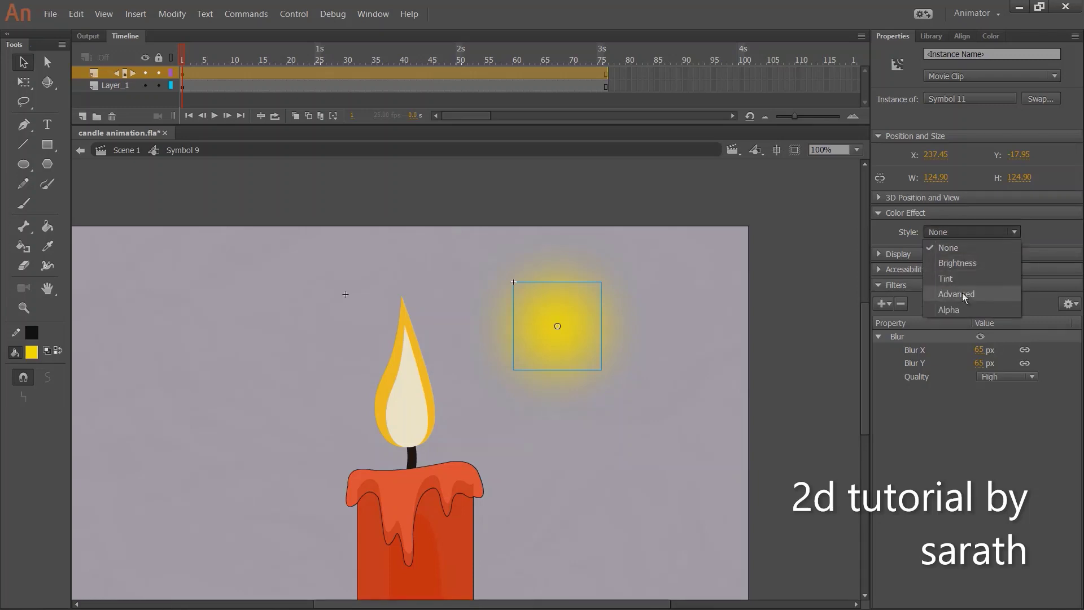
click(949, 309)
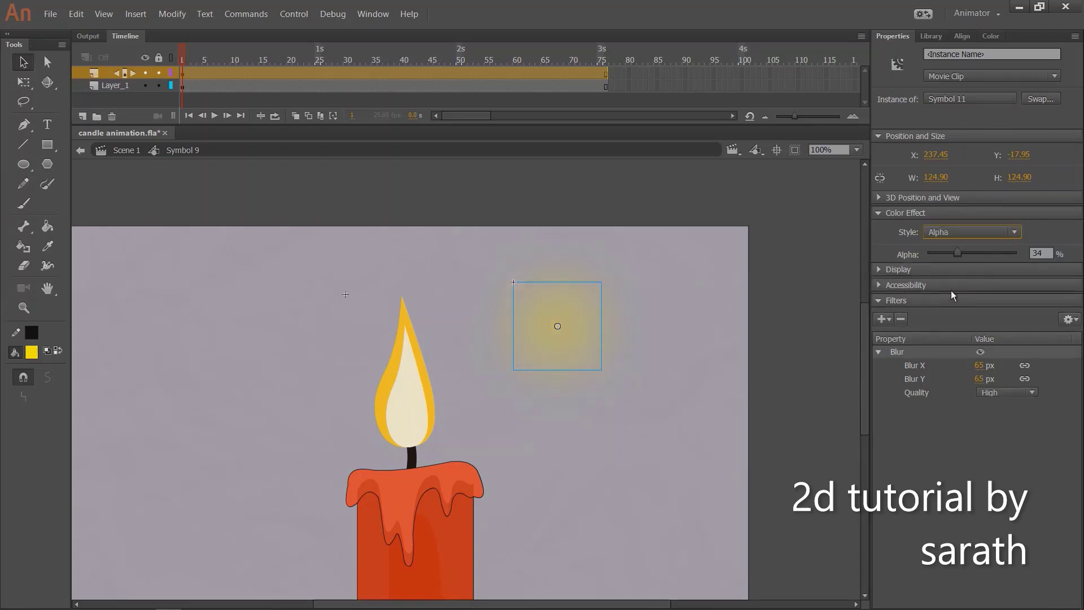
drag(965, 251, 976, 254)
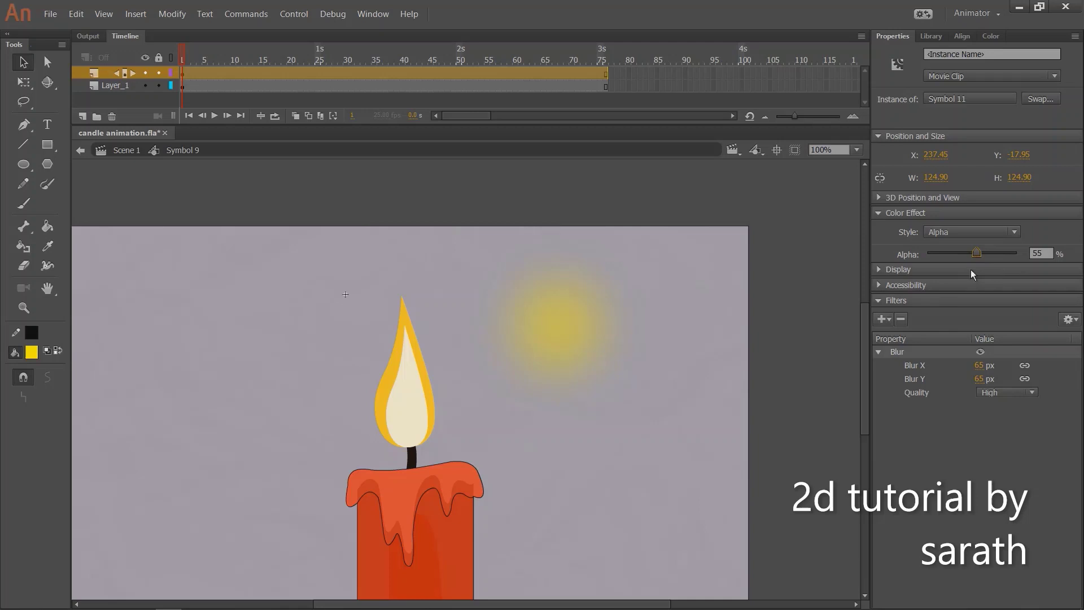
Step: Enlarge the yellow glow to about 191 px wide and center it over the candle flame
key(q)
drag(602, 281, 625, 259)
key(v)
drag(562, 345, 422, 397)
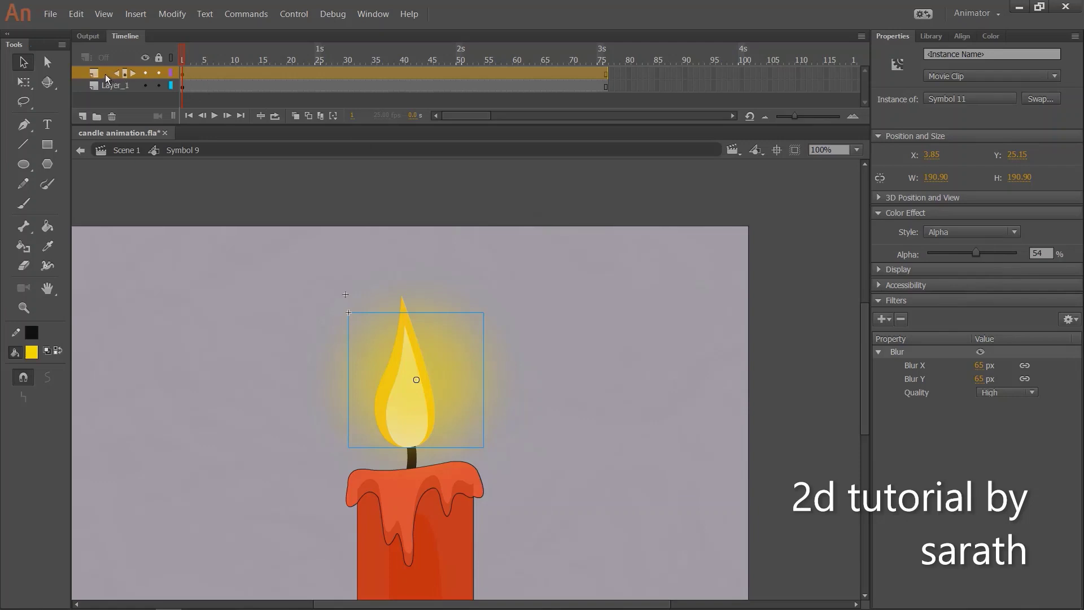
Step: Move the glow layer beneath the candle layer, nudge the glow left and up around the flame, and preview the symbol's animation
drag(108, 79, 114, 92)
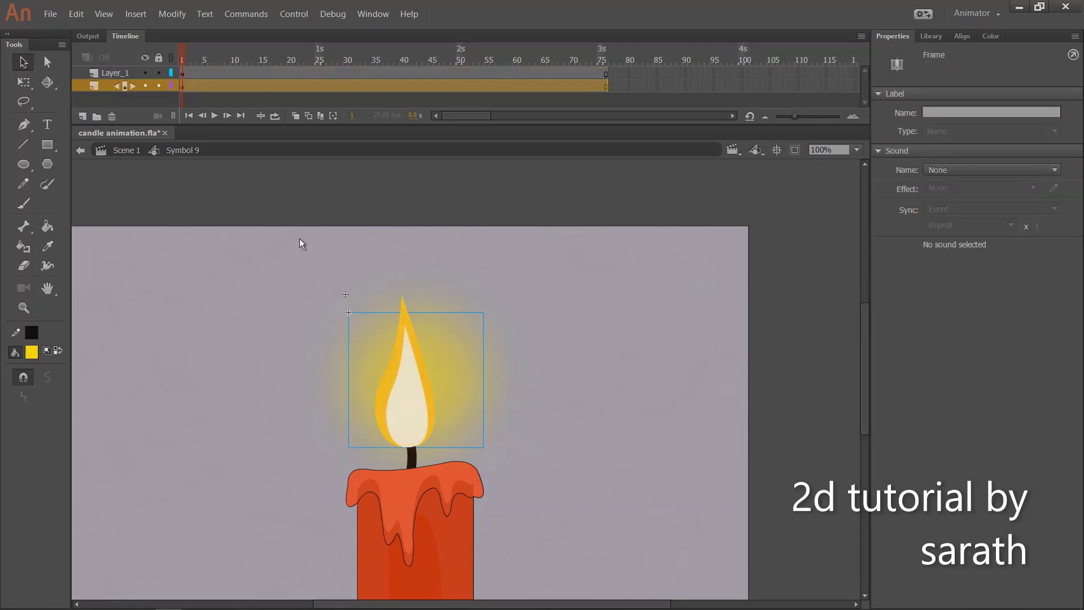
key(shift+Left)
key(ctrl+minus)
key(ctrl+minus)
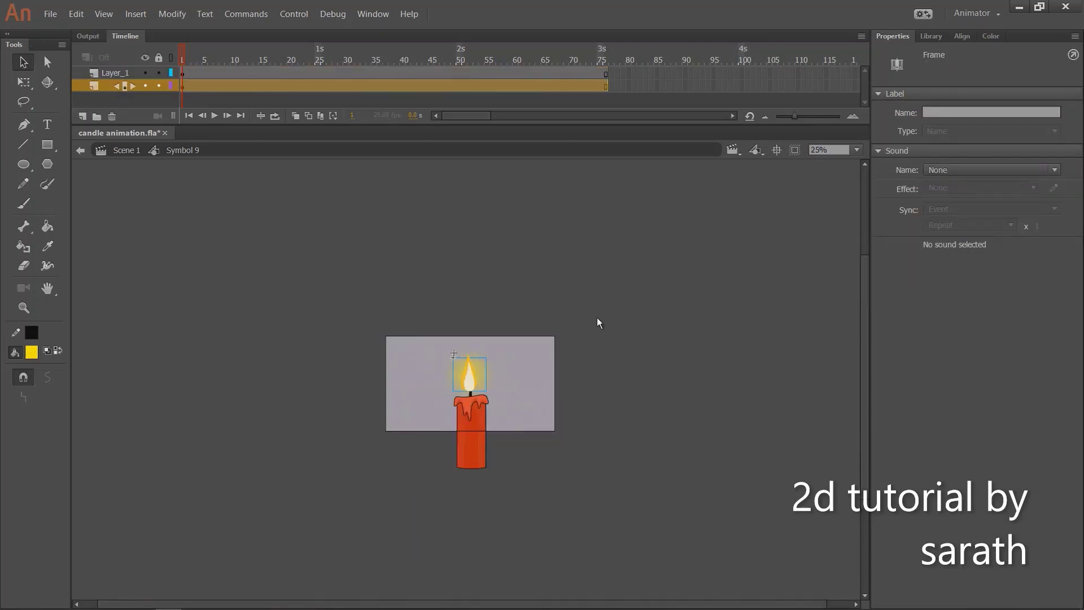
key(ctrl+equal)
key(Up)
key(Up)
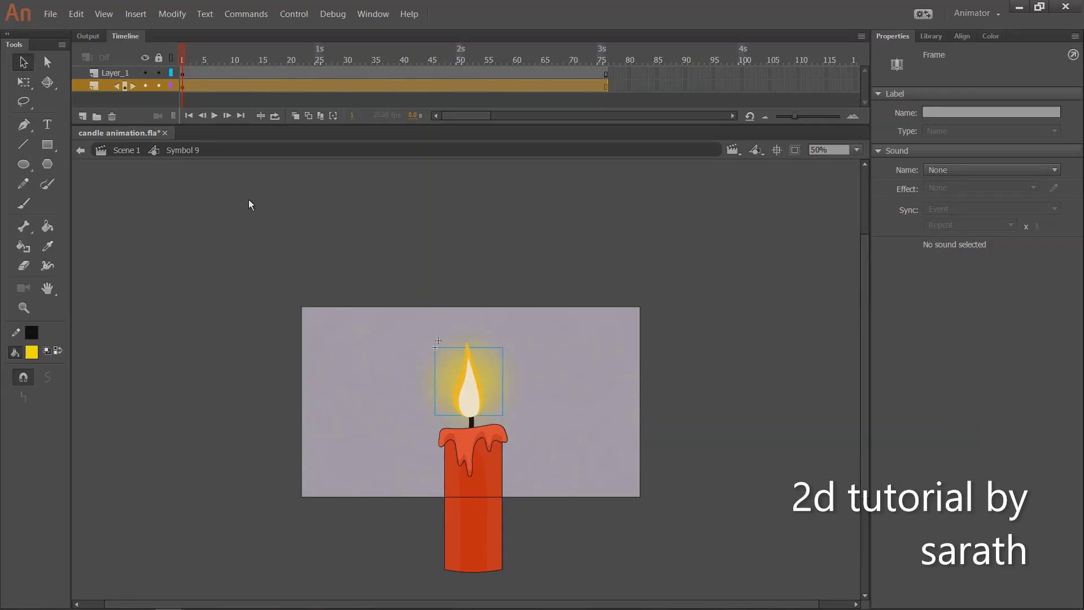
click(251, 204)
key(Return)
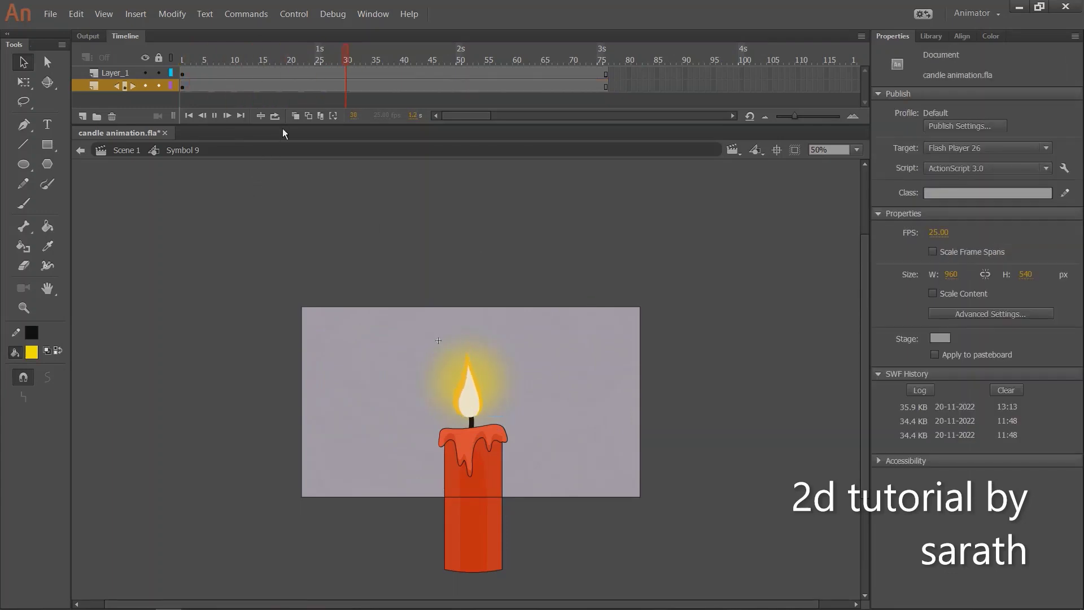
Step: Return to Scene 1, extend both layers' frames past frame 120, and play the animation from the start
click(127, 150)
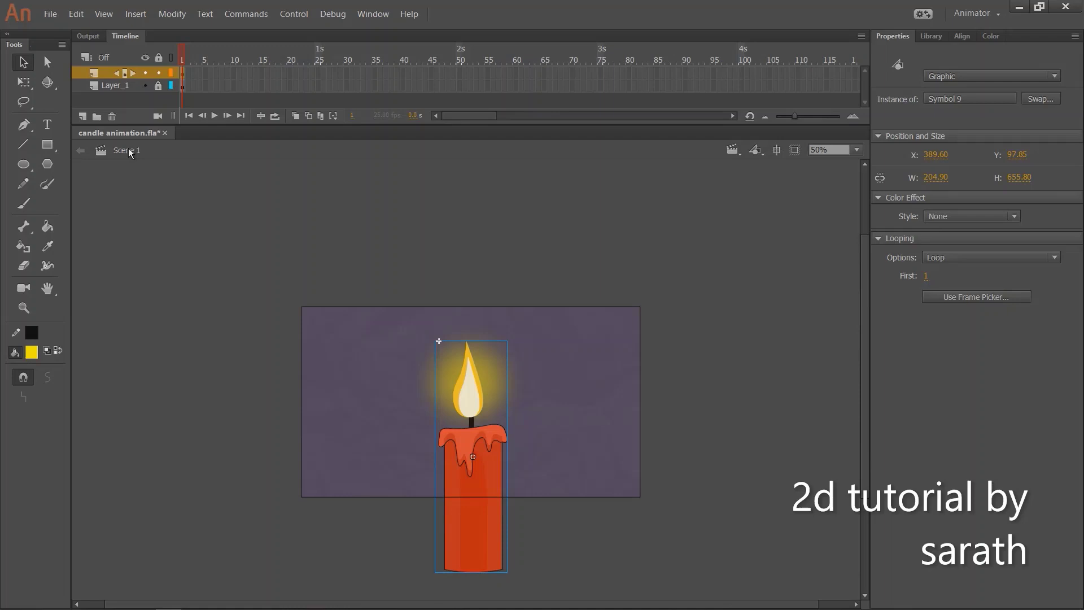
drag(270, 78, 497, 138)
key(F5)
key(F5)
key(F5)
drag(456, 59, 158, 96)
key(Return)
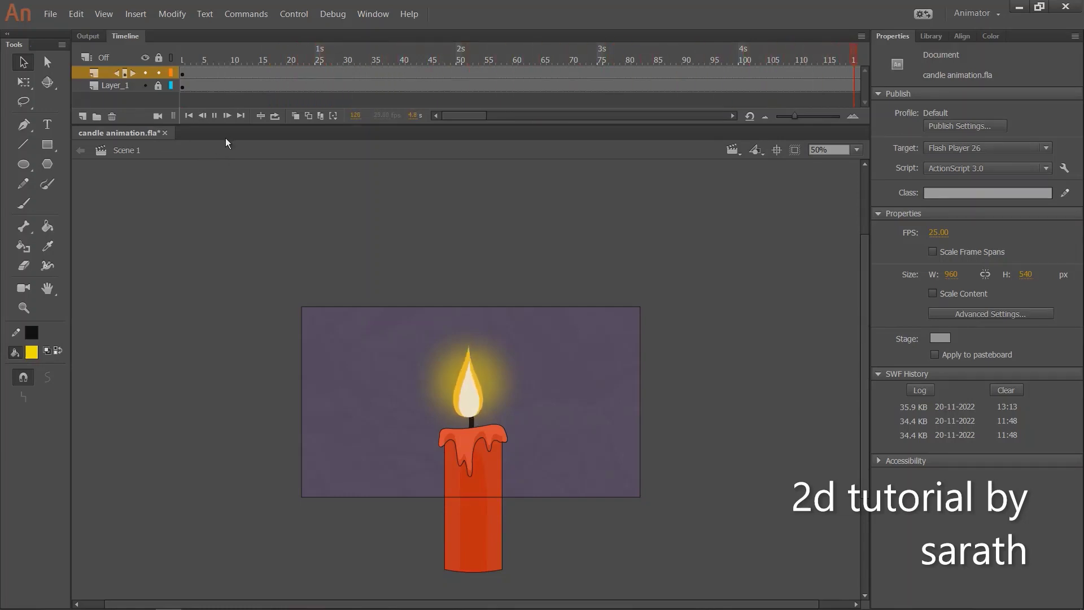
Step: View the stage at 100% and open the candle symbol for editing
key(ctrl+1)
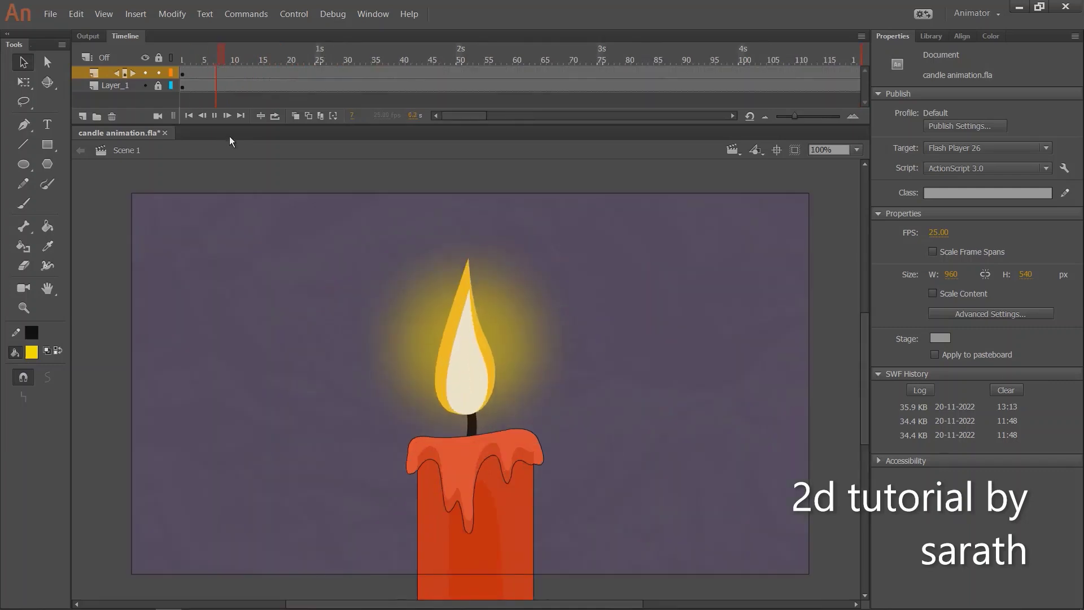
click(507, 332)
double_click(512, 339)
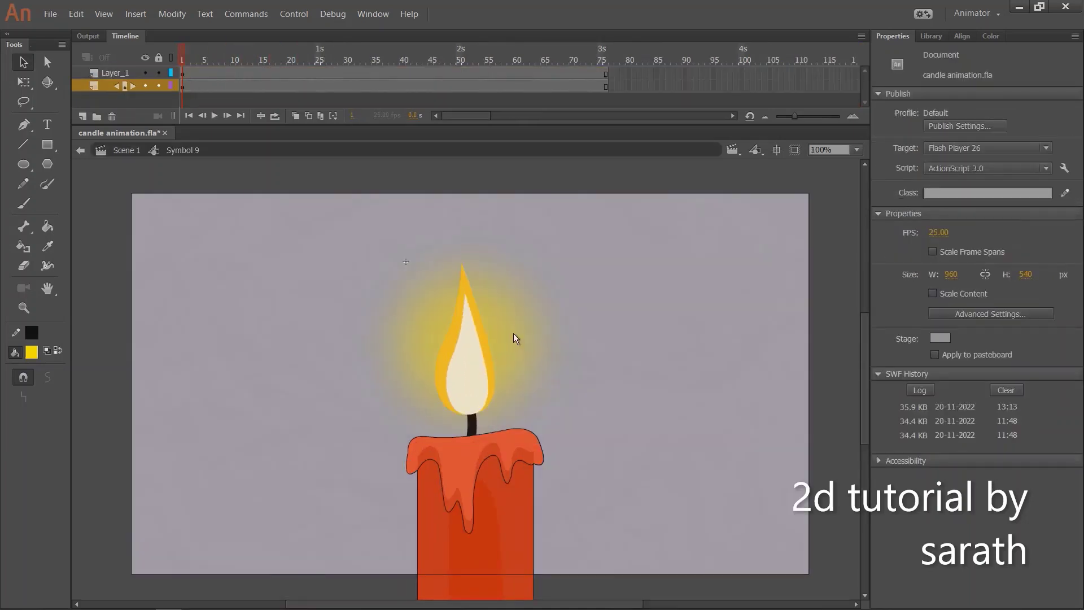
click(511, 339)
drag(510, 329, 553, 321)
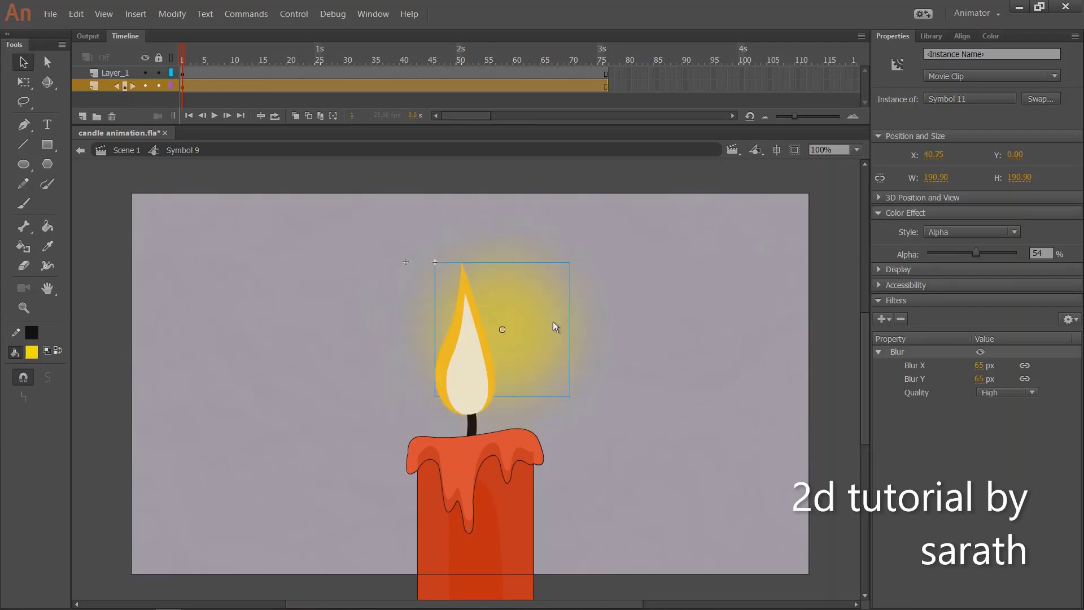
key(ctrl+z)
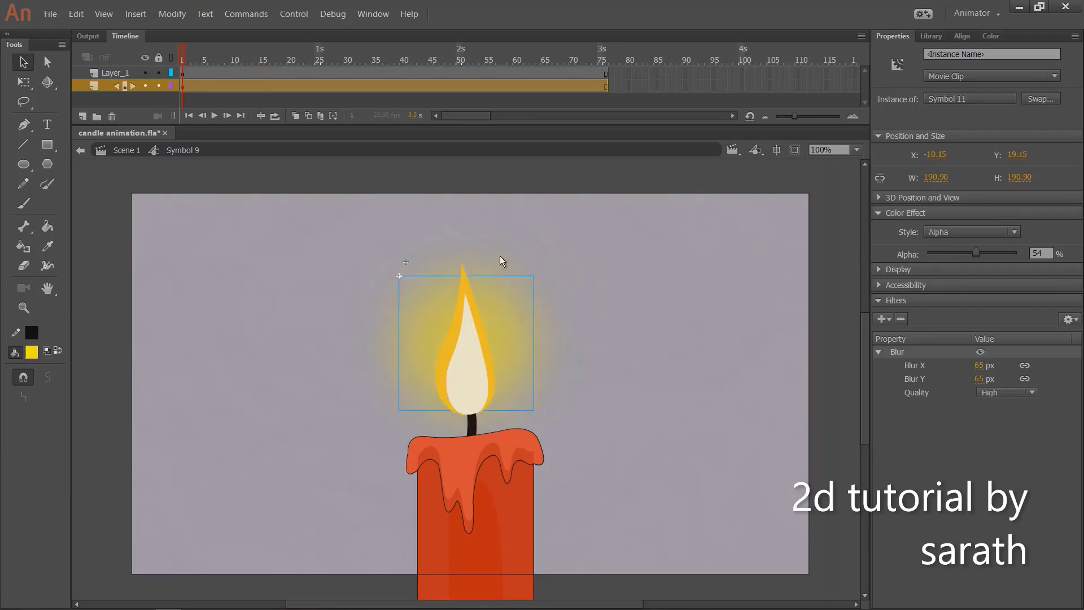
Step: Check the outer flame symbol's animation length and trim both layers of Symbol 9 to 12 frames
double_click(452, 341)
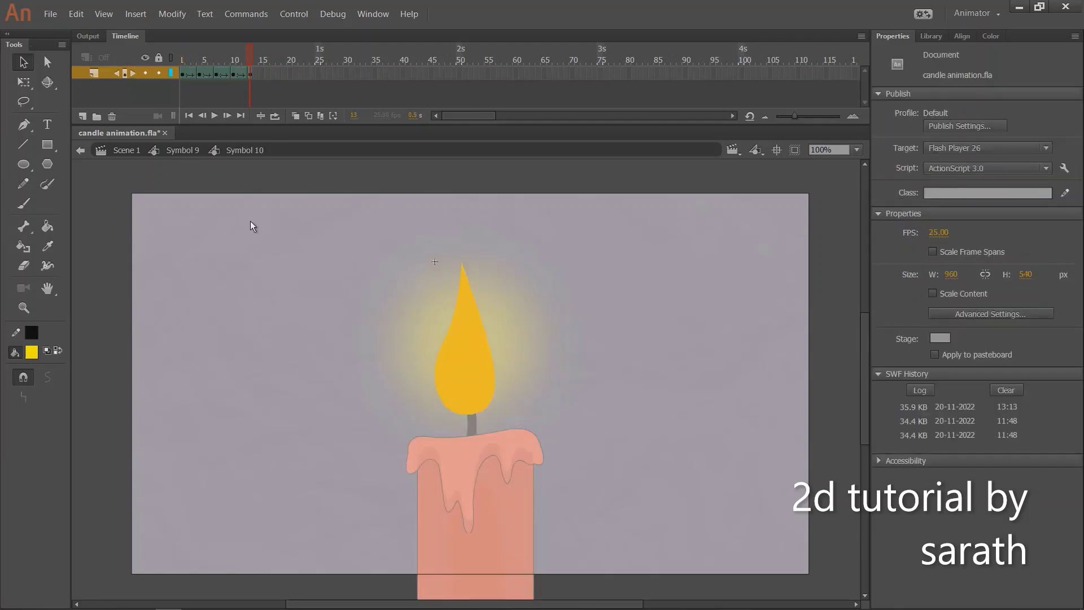
double_click(310, 190)
drag(253, 76, 370, 86)
key(shift+F5)
key(shift+F5)
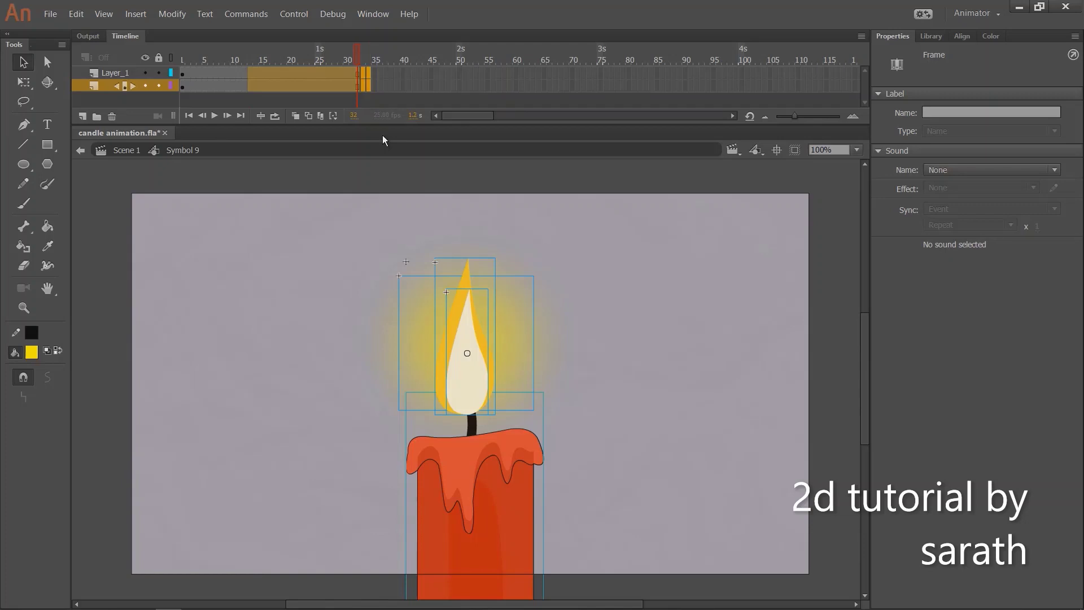
key(shift+F5)
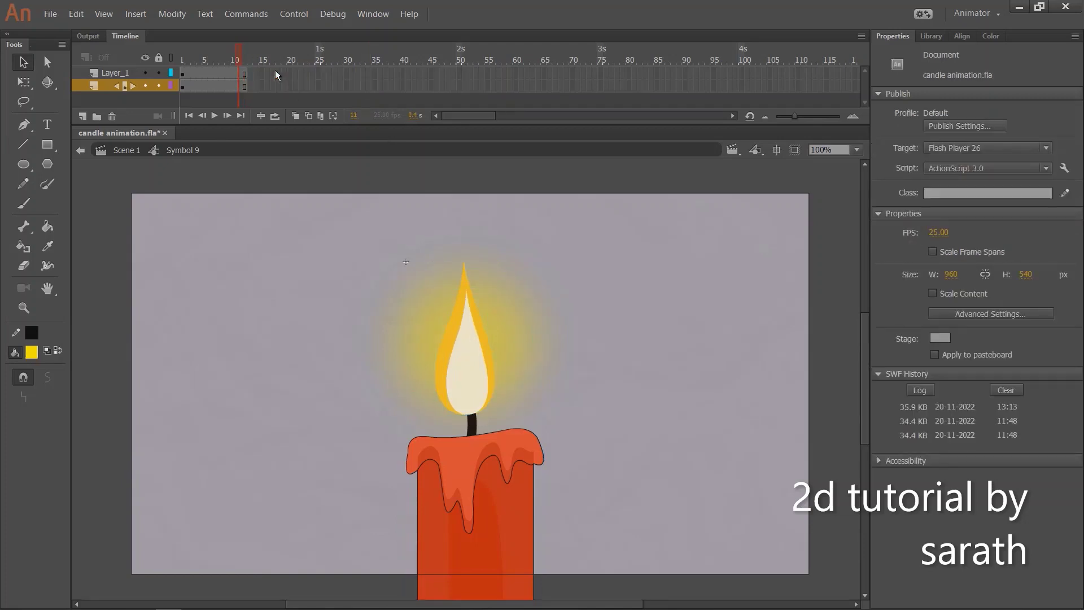
Step: Insert keyframes on the glow layer at frames 4, 8 and 12
click(246, 89)
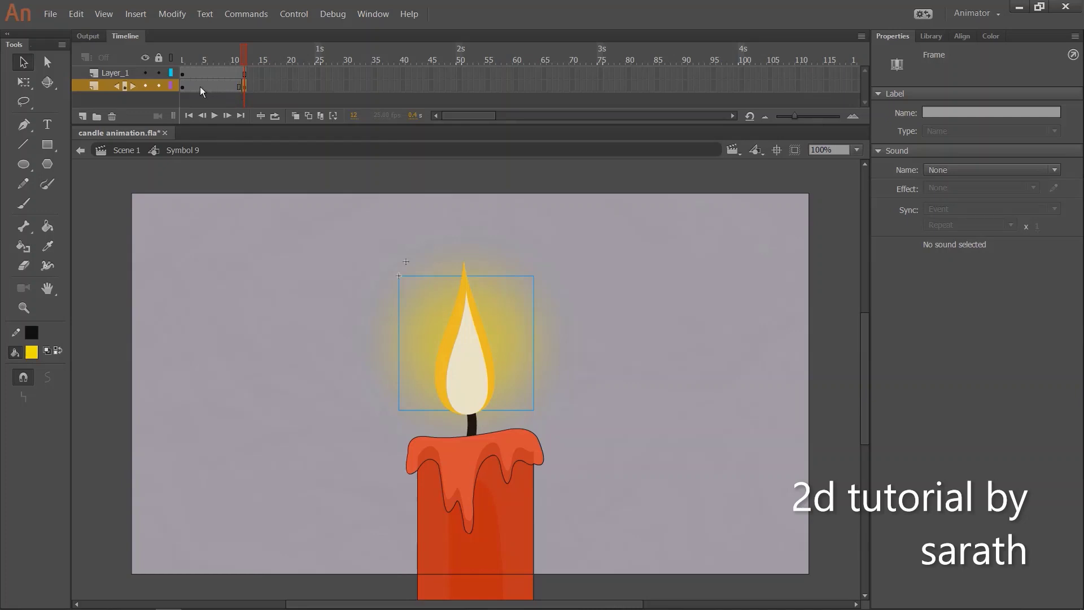
click(200, 87)
click(222, 87)
key(F6)
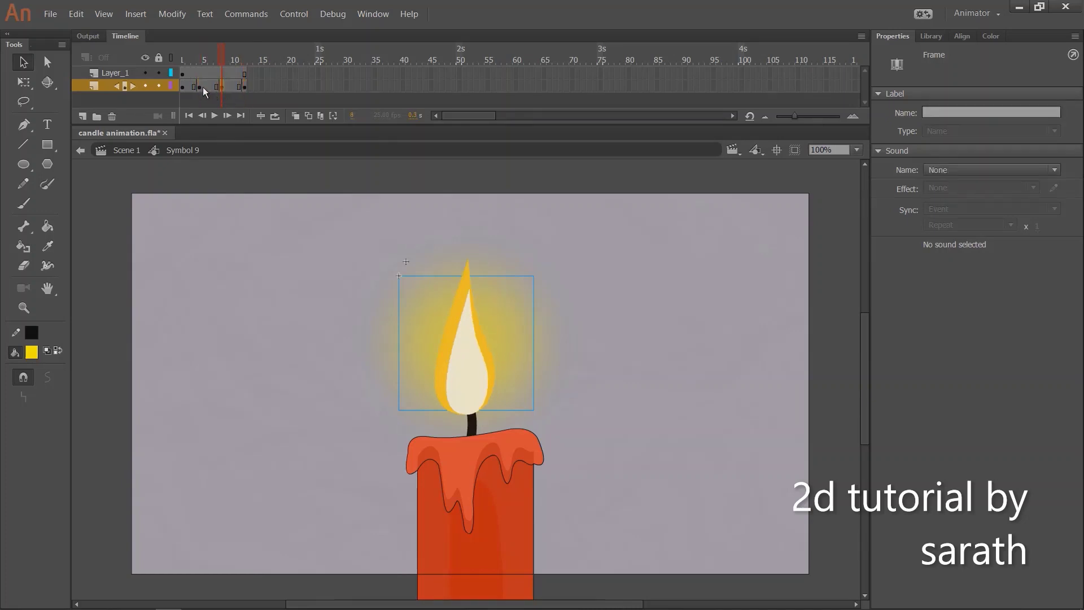
Step: Scale the yellow glow to 110% at the frame 4 keyframe
click(201, 88)
key(ctrl+=)
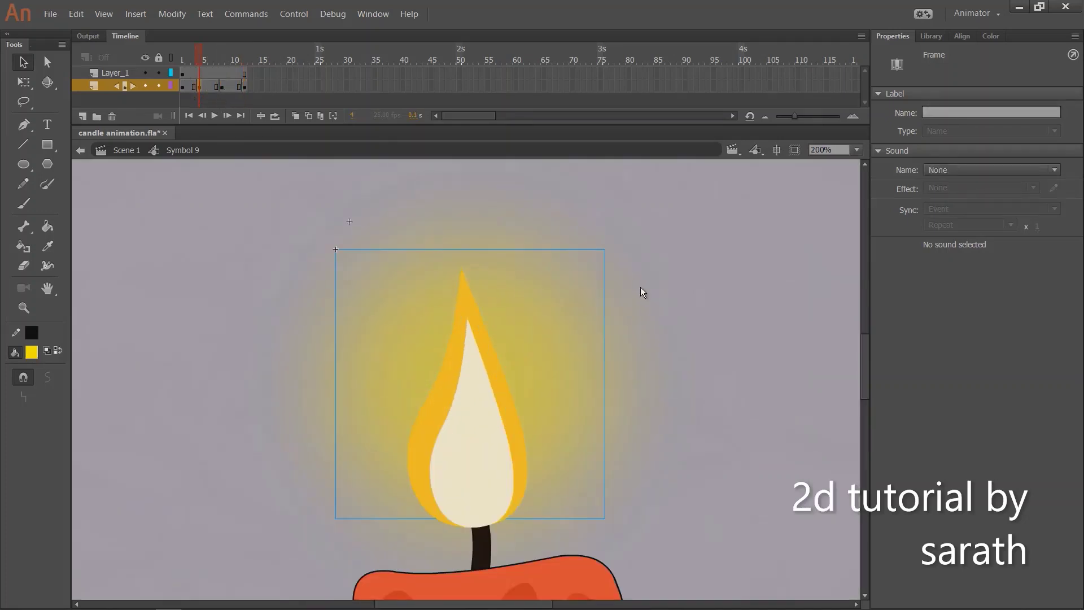
click(630, 274)
key(ctrl+alt+s)
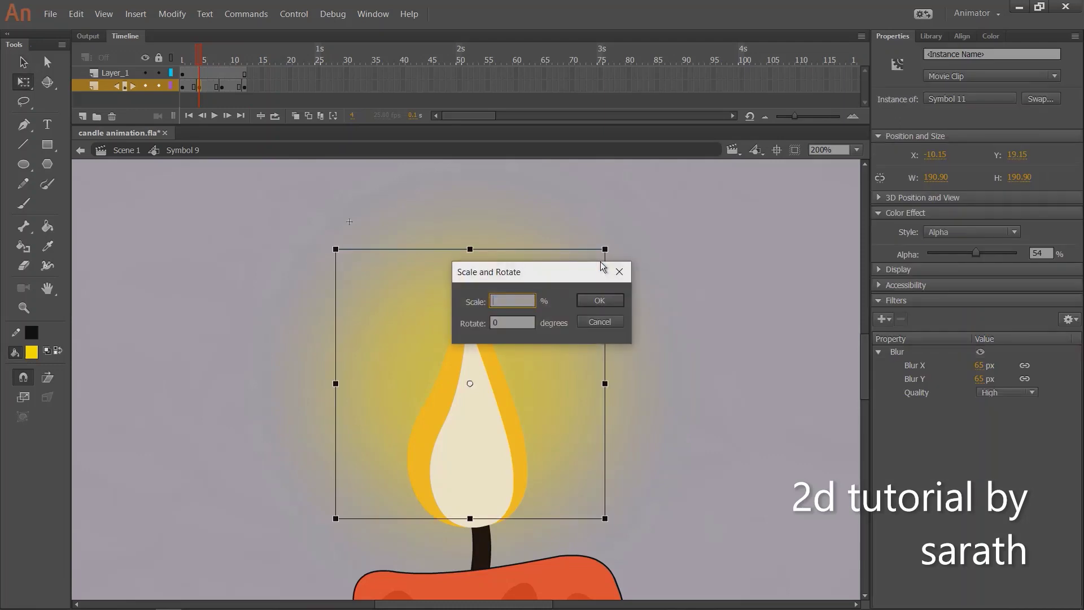
text(110)
key(Return)
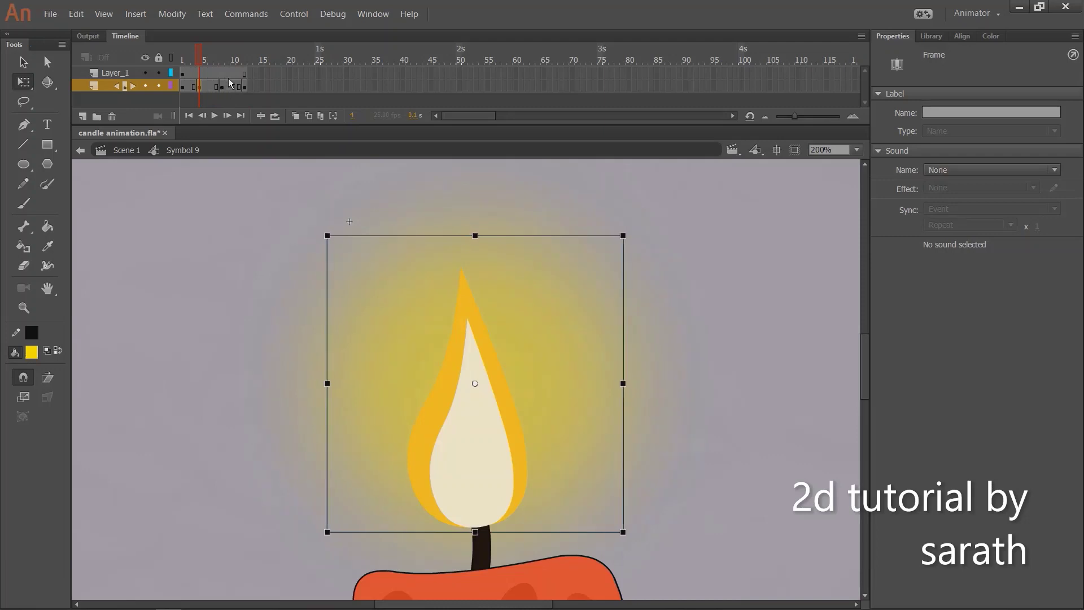
Step: Scale the glow to 98% at the frame 8 keyframe, nudge it left and up, and preview the movement
click(222, 86)
key(ctrl+alt+s)
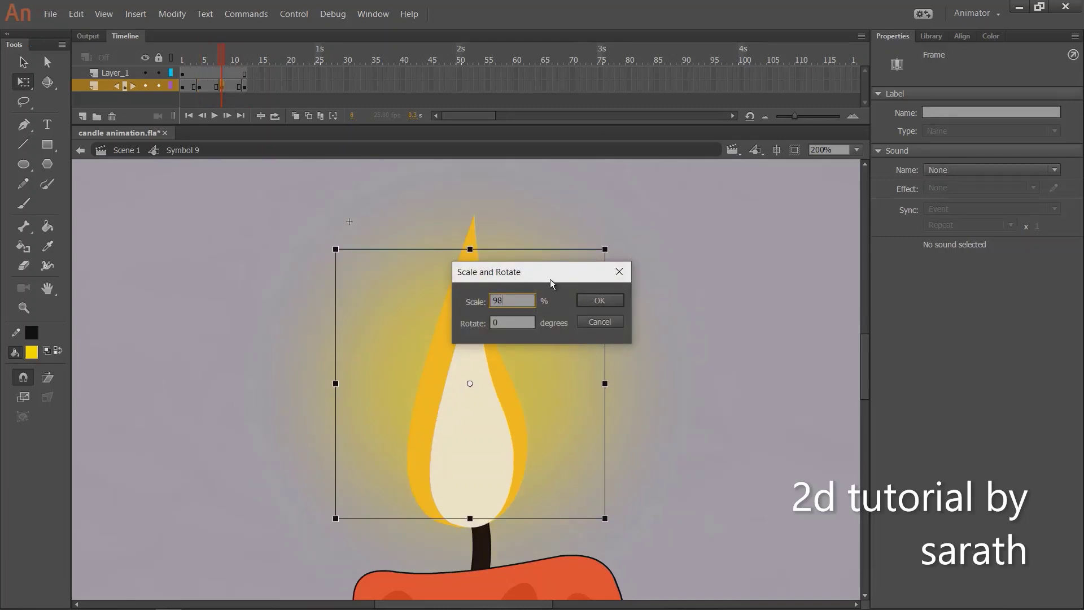
key(Return)
key(Left)
key(Left)
key(Up)
key(Up)
key(Up)
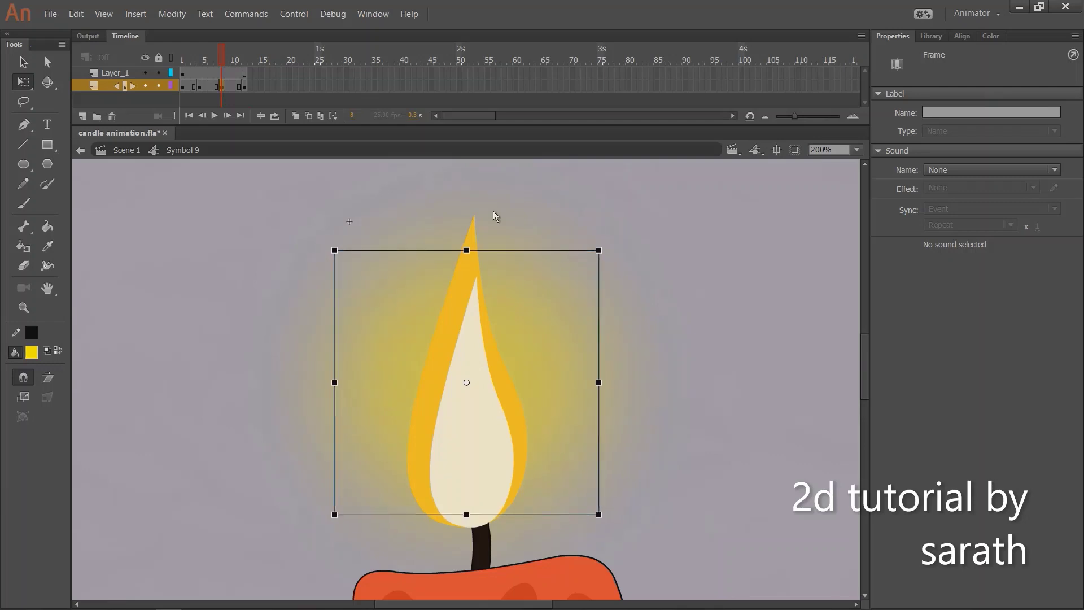
drag(216, 59, 214, 66)
key(Return)
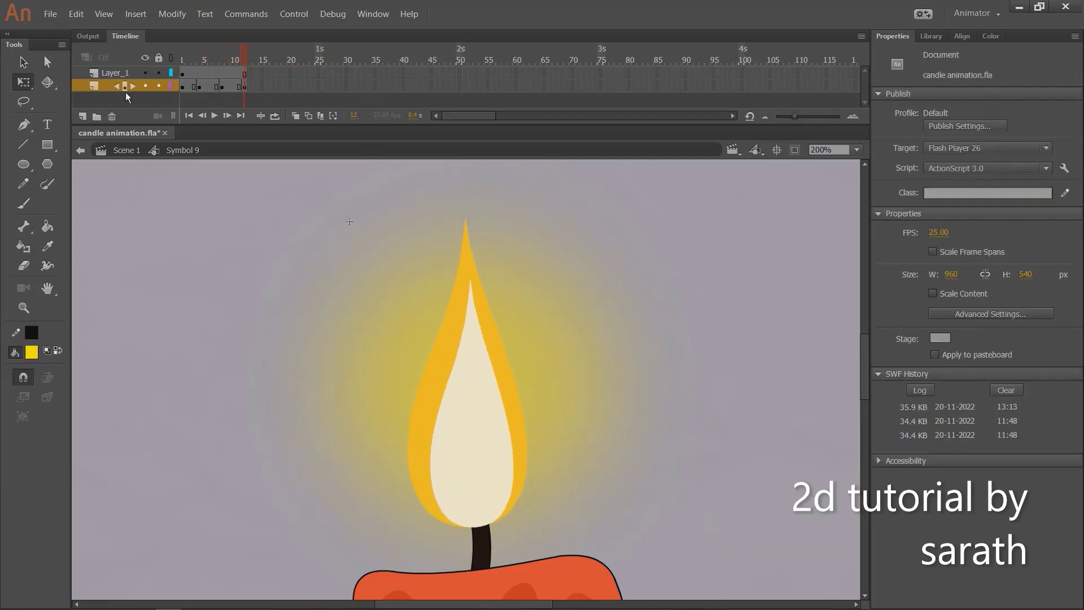
Step: Create classic tweens between all keyframes of the glow layer and play the result
click(103, 88)
right_click(223, 89)
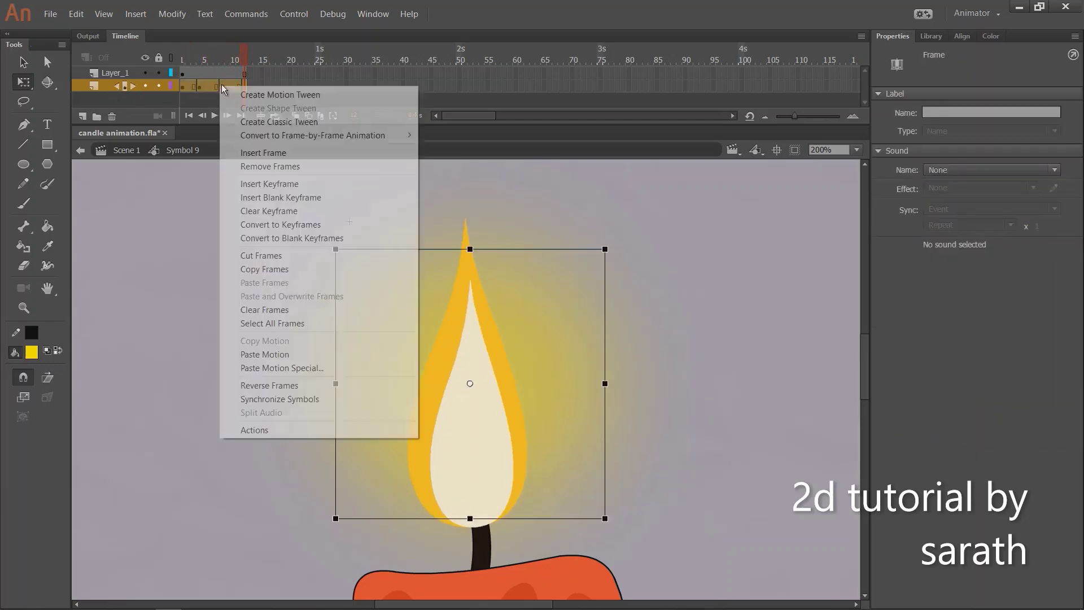
click(266, 122)
key(Return)
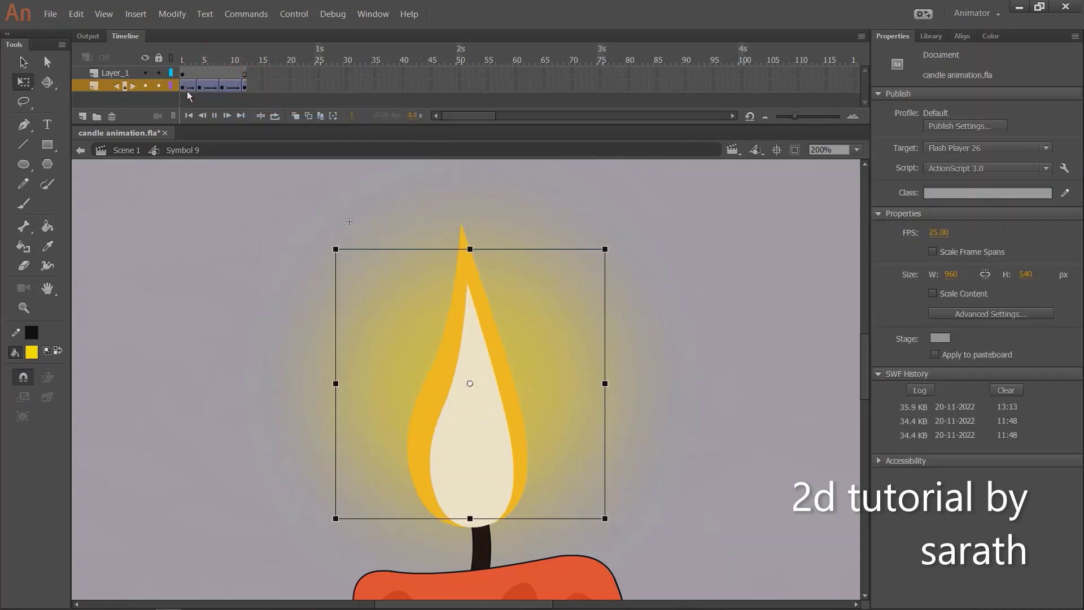
Step: Return to Scene 1, play the animation, and test the movie in a maximized preview window
click(126, 149)
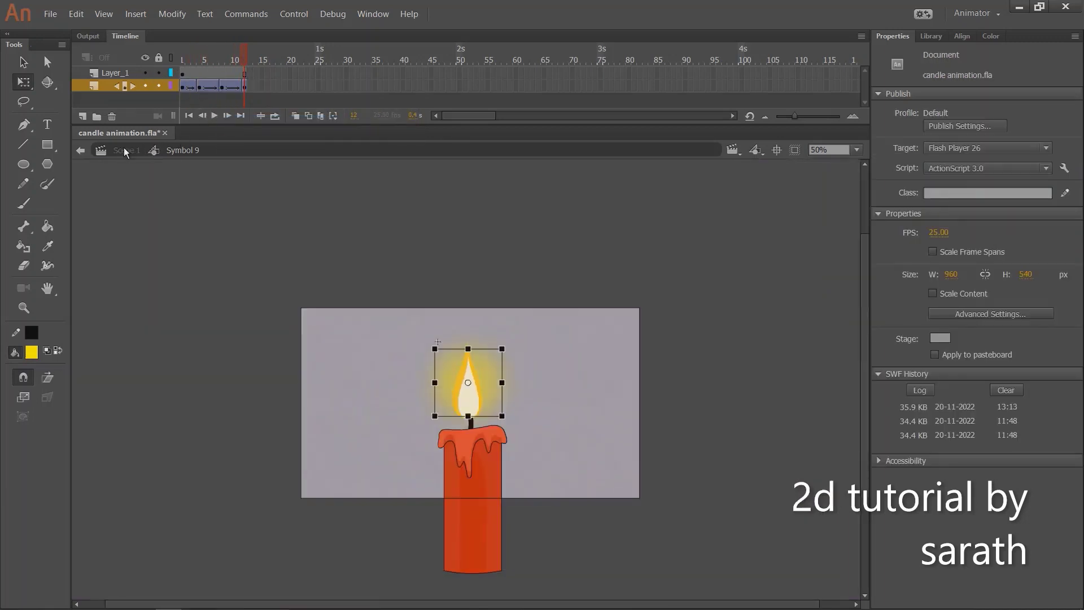
key(Return)
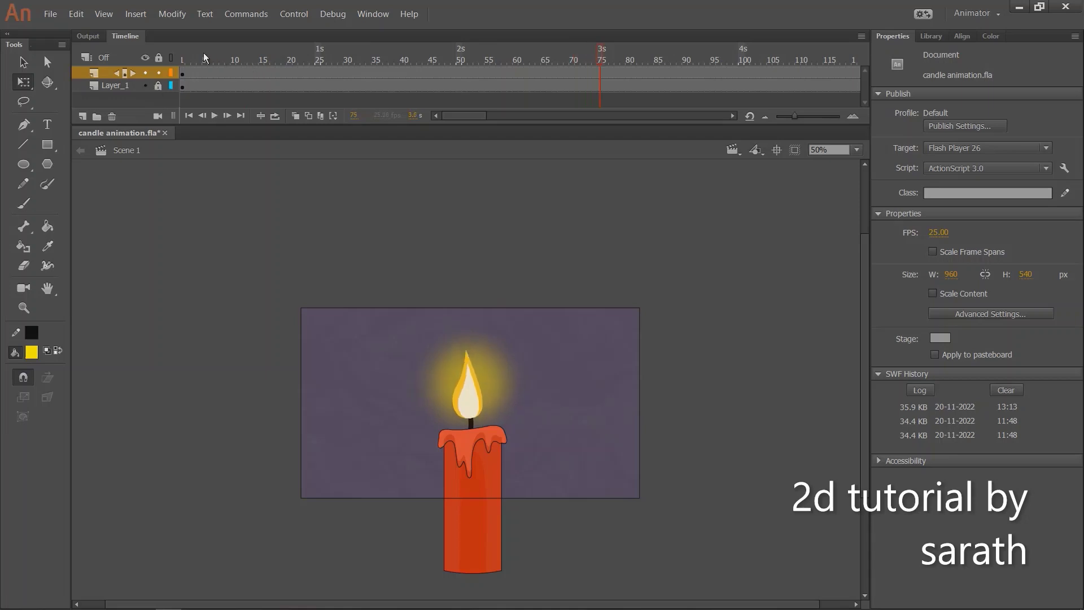
key(ctrl+Return)
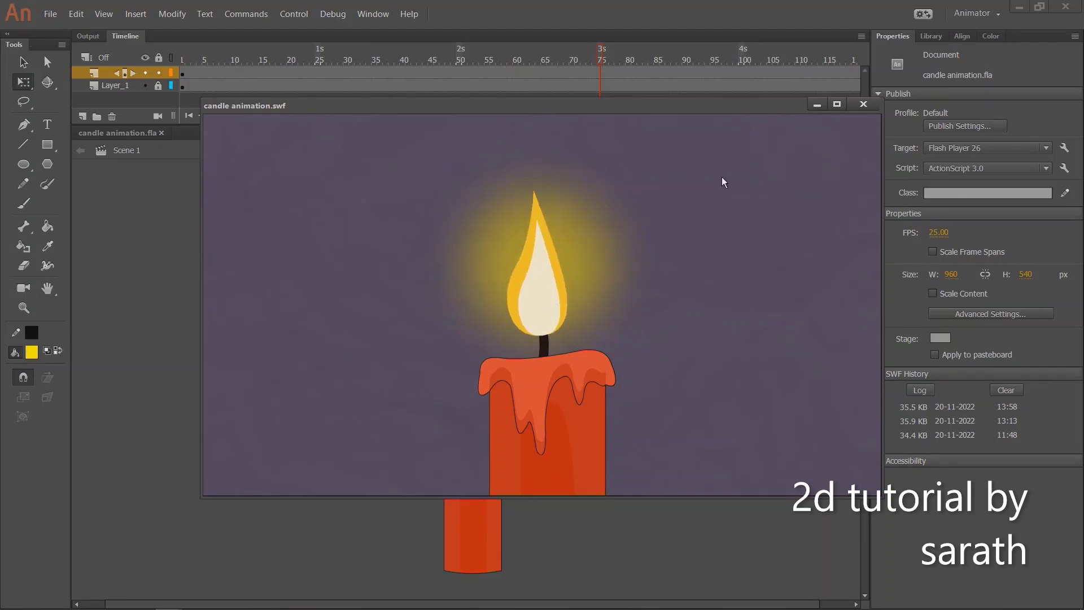
click(837, 104)
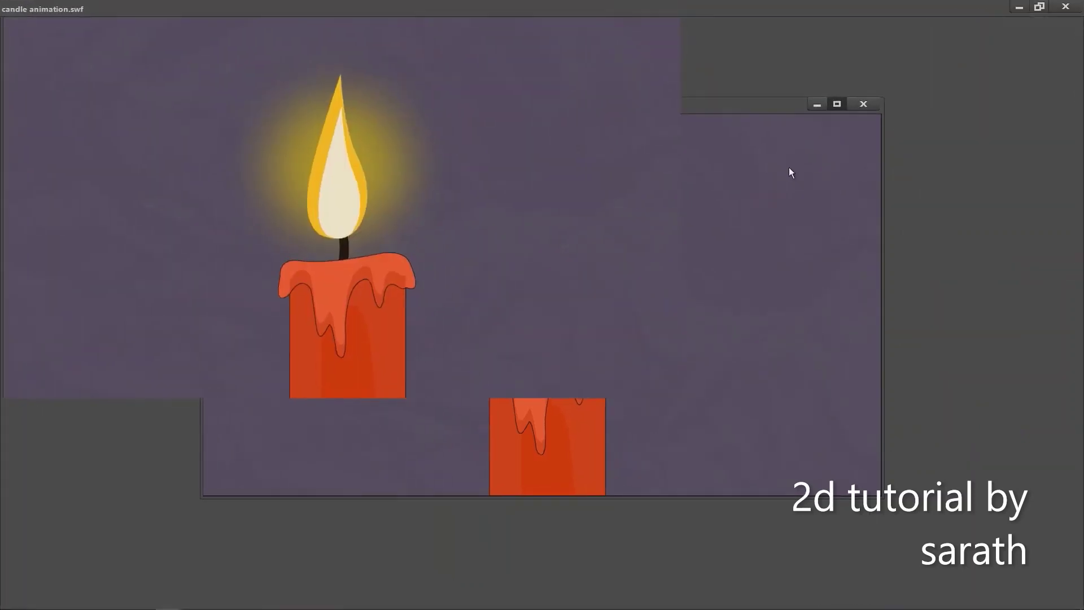